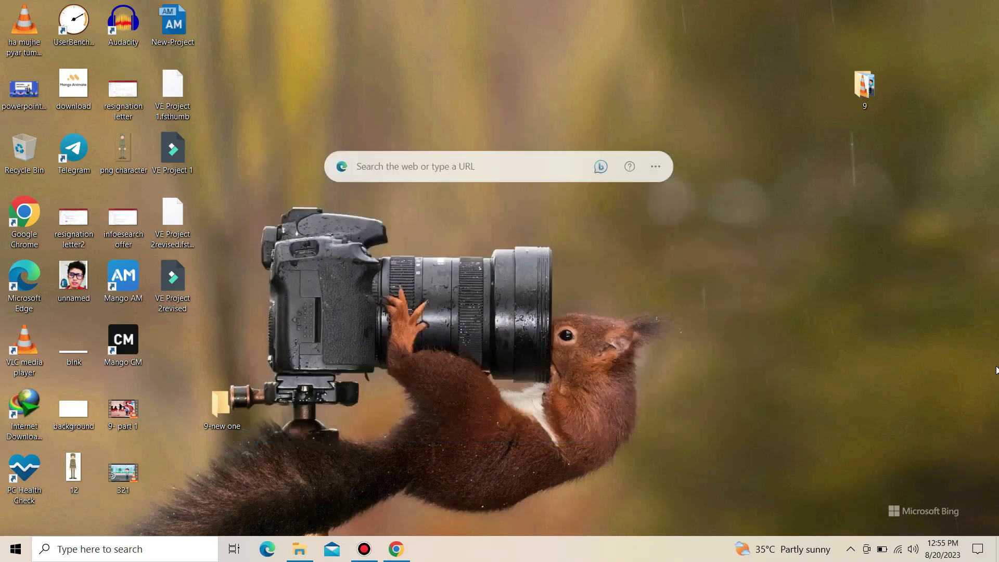
Step: Filter the template gallery to Commercial templates and load the Self Introduction template
{"action": "scroll", "coordinate": [839, 325], "scroll_direction": "down", "scroll_amount": 10}
{"action": "scroll", "coordinate": [840, 326], "scroll_direction": "down", "scroll_amount": 5}
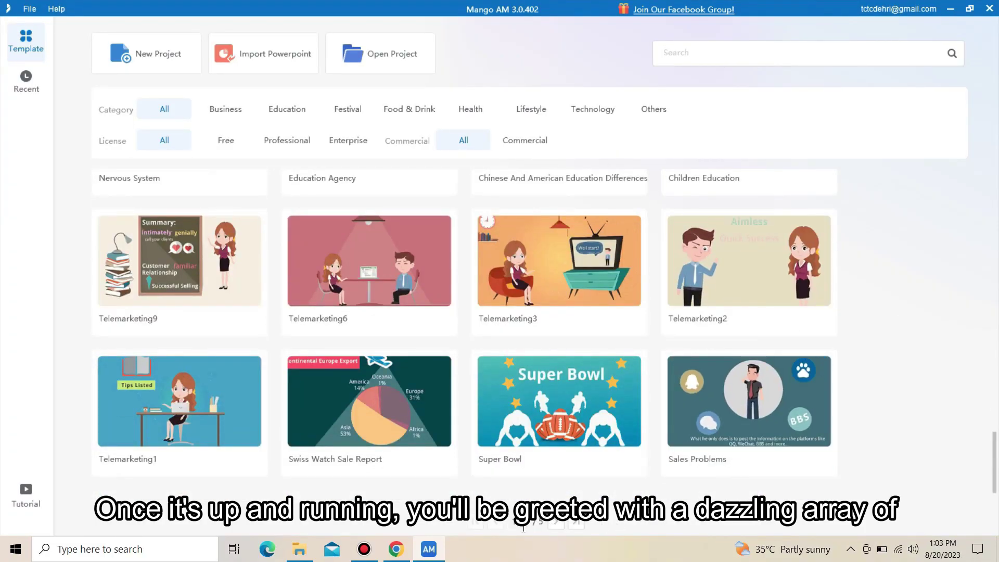
{"action": "scroll", "coordinate": [633, 196], "scroll_direction": "up", "scroll_amount": 5}
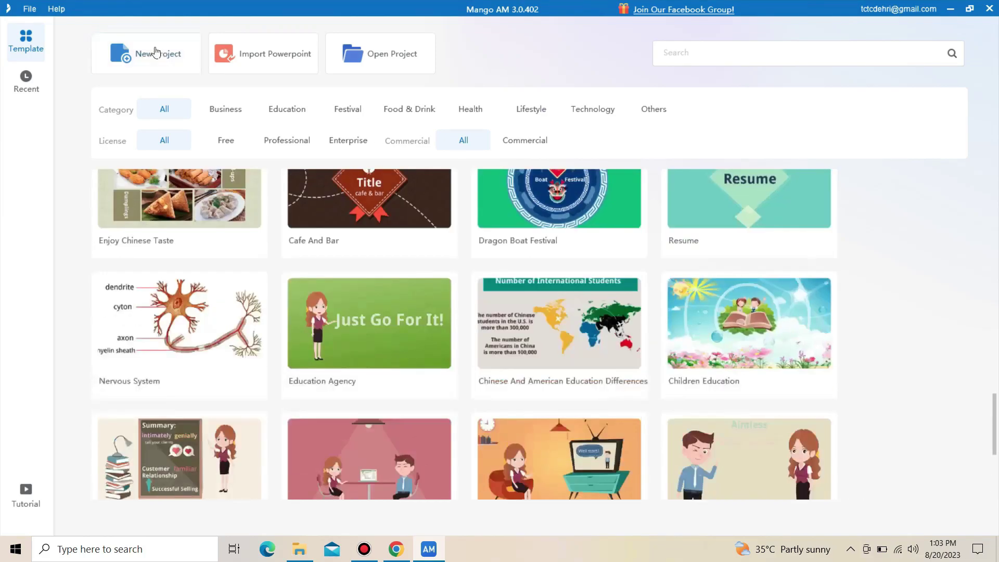
{"action": "left_click", "coordinate": [227, 111]}
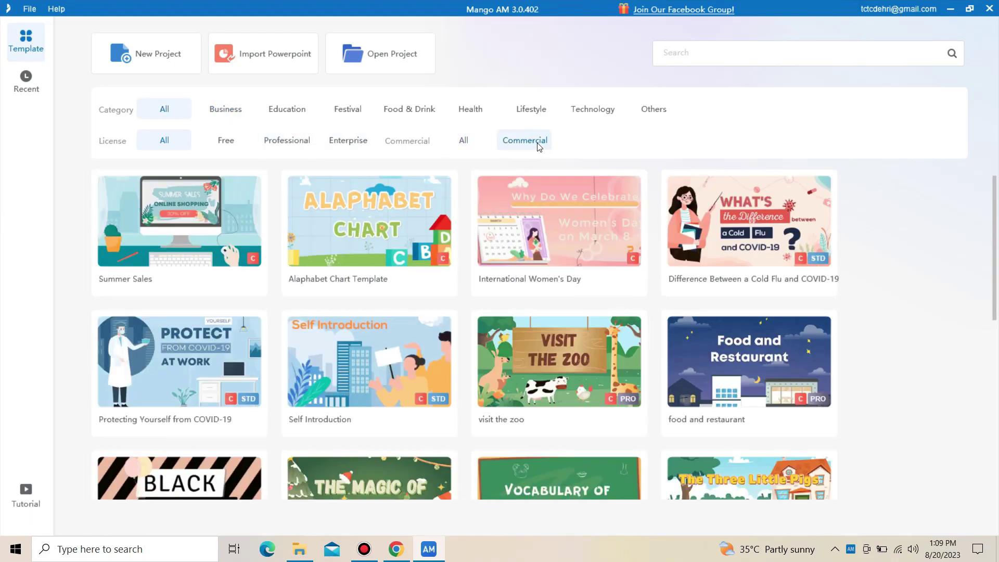
{"action": "scroll", "coordinate": [894, 210], "scroll_direction": "down", "scroll_amount": 1}
{"action": "scroll", "coordinate": [892, 211], "scroll_direction": "down", "scroll_amount": 6}
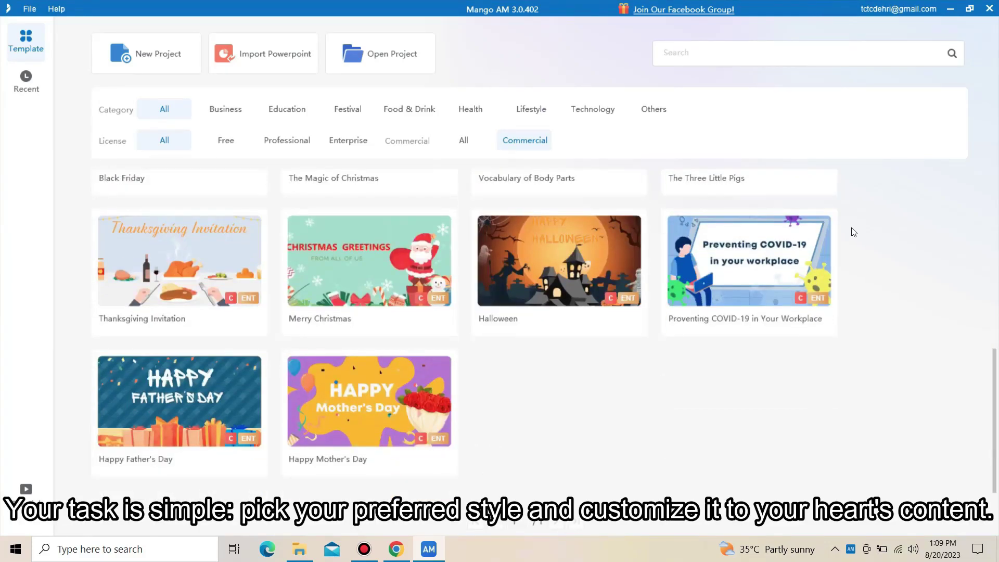
{"action": "scroll", "coordinate": [675, 274], "scroll_direction": "up", "scroll_amount": 1}
{"action": "scroll", "coordinate": [675, 274], "scroll_direction": "up", "scroll_amount": 1}
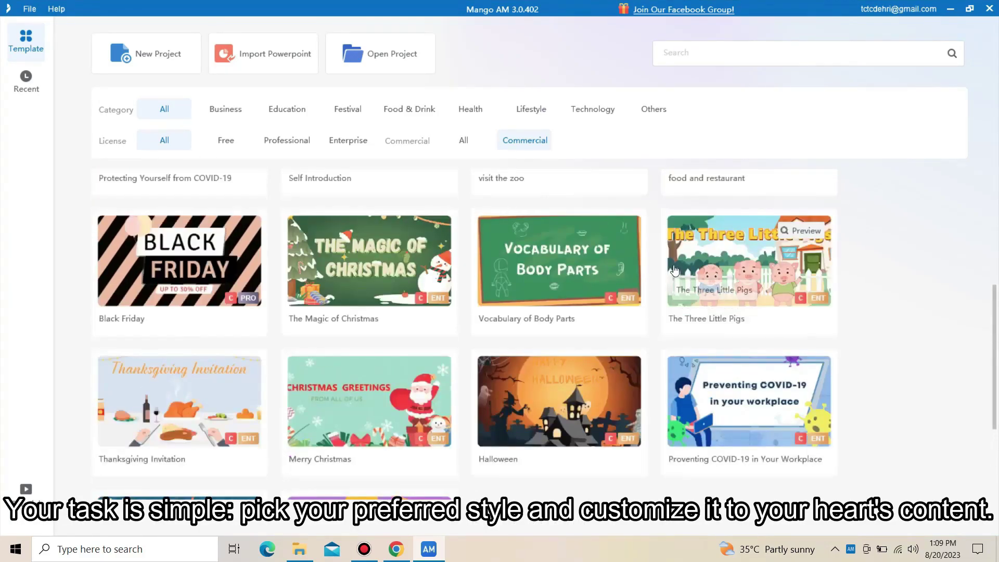
{"action": "scroll", "coordinate": [674, 268], "scroll_direction": "up", "scroll_amount": 2}
{"action": "scroll", "coordinate": [674, 267], "scroll_direction": "up", "scroll_amount": 1}
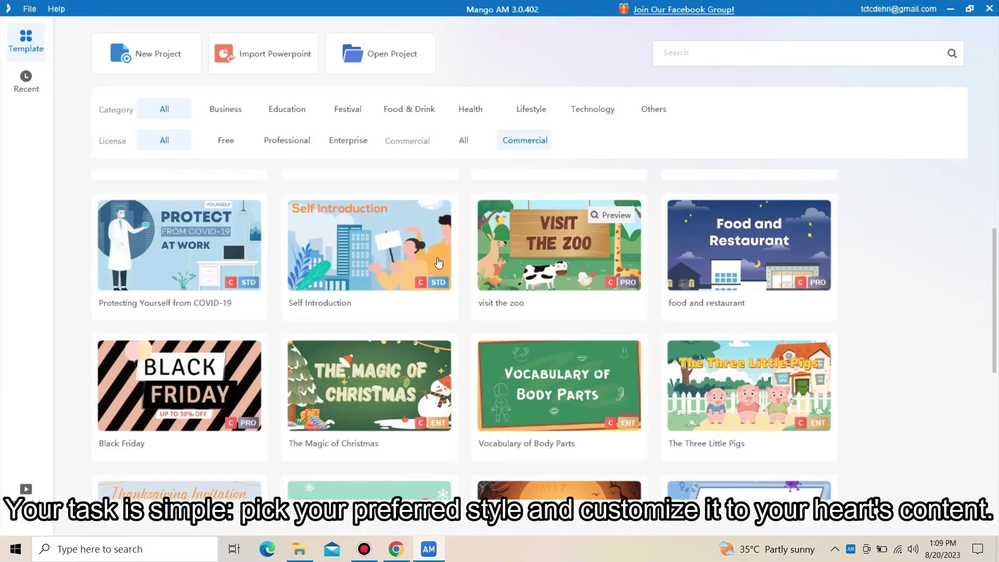
{"action": "left_click", "coordinate": [370, 253]}
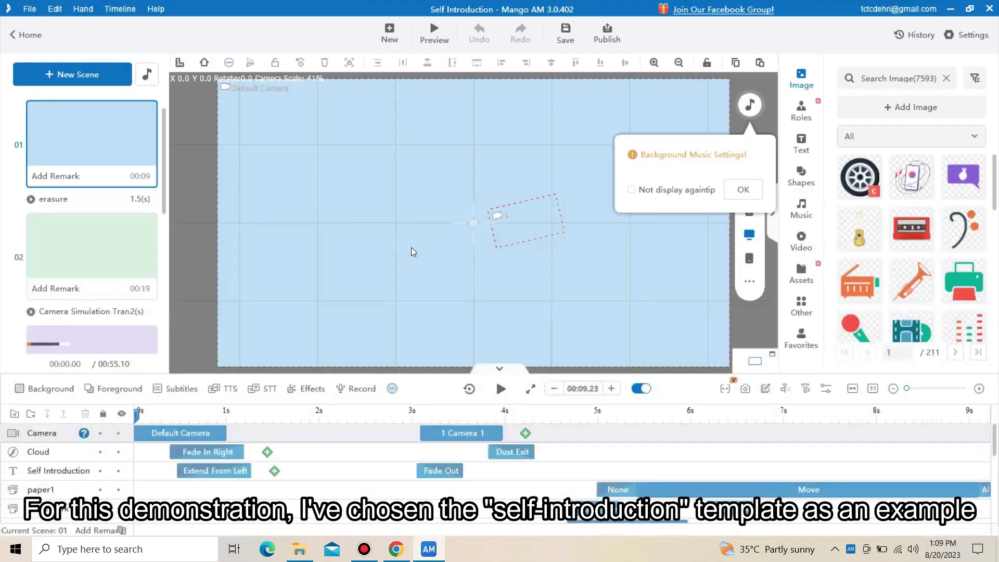
Step: Close the Background Music Settings tip and preview scene 01, stopping on the Self Introduction title
{"action": "left_click", "coordinate": [743, 191]}
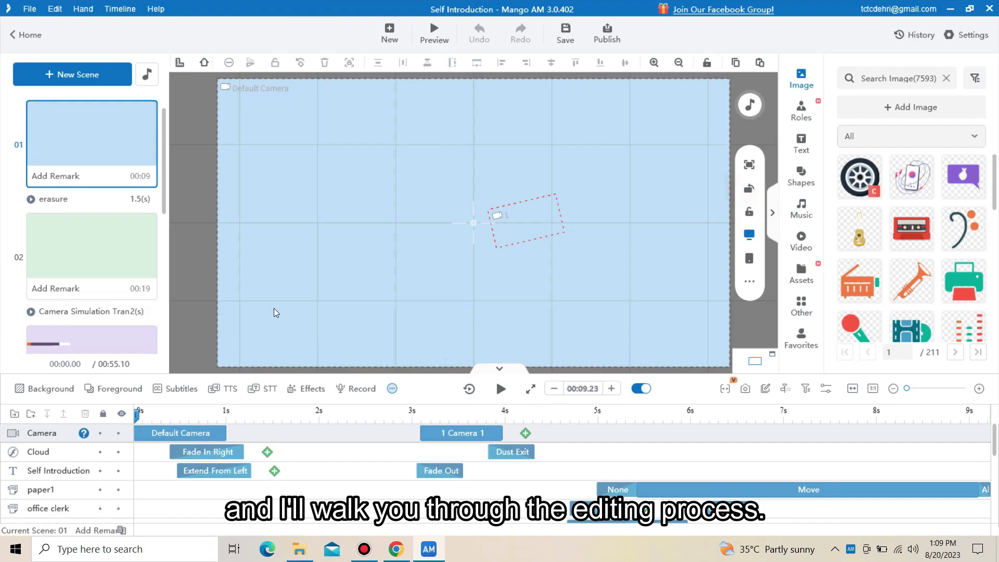
{"action": "left_click", "coordinate": [503, 390]}
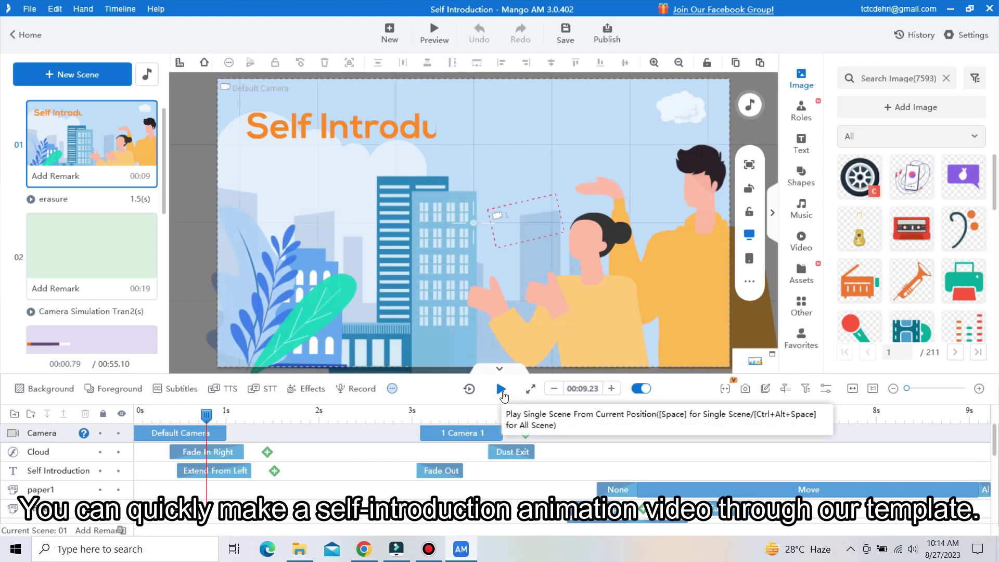
{"action": "left_click", "coordinate": [284, 133]}
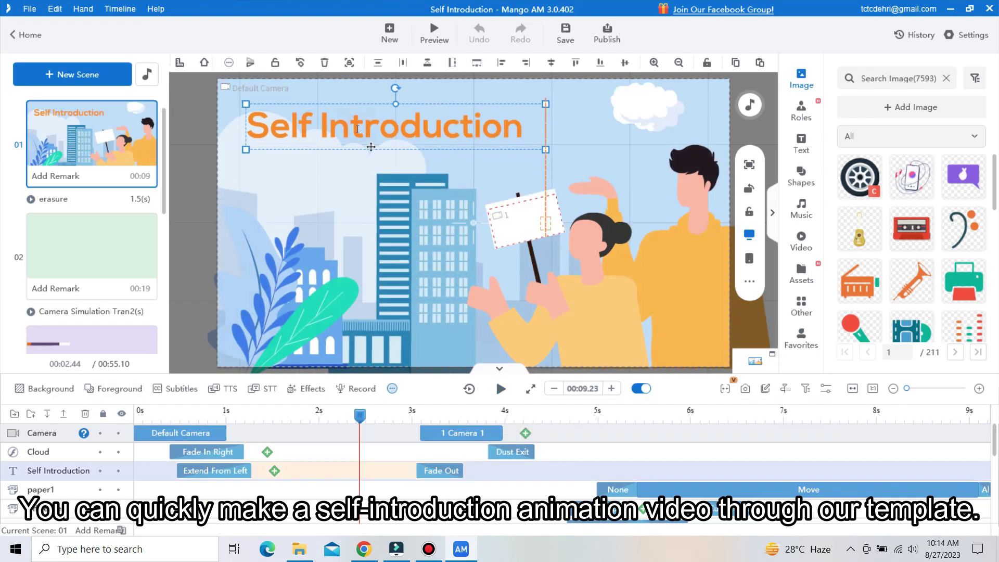
{"action": "left_click", "coordinate": [604, 243]}
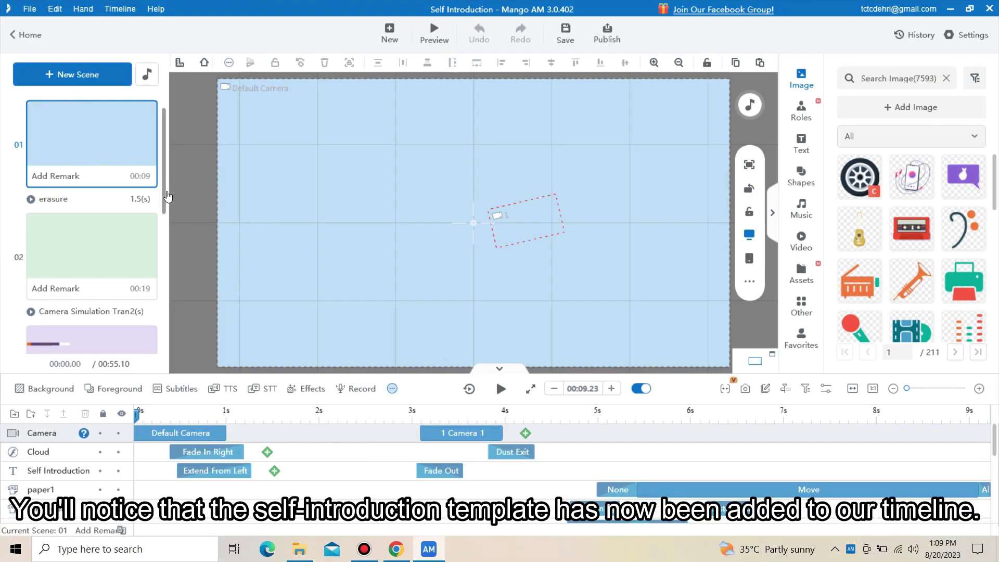
{"action": "left_click_drag", "start_coordinate": [167, 196], "coordinate": [167, 135]}
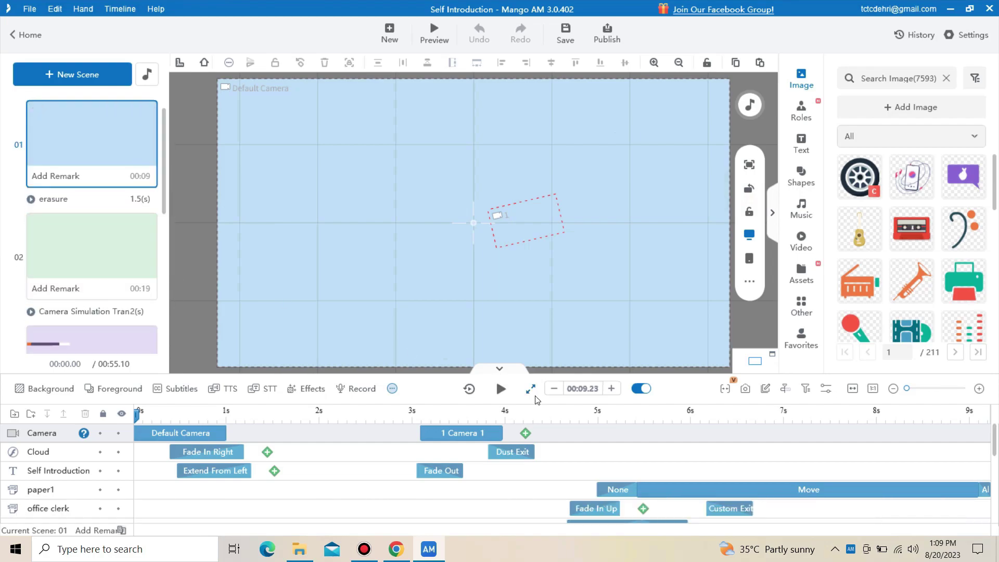
{"action": "left_click", "coordinate": [500, 389]}
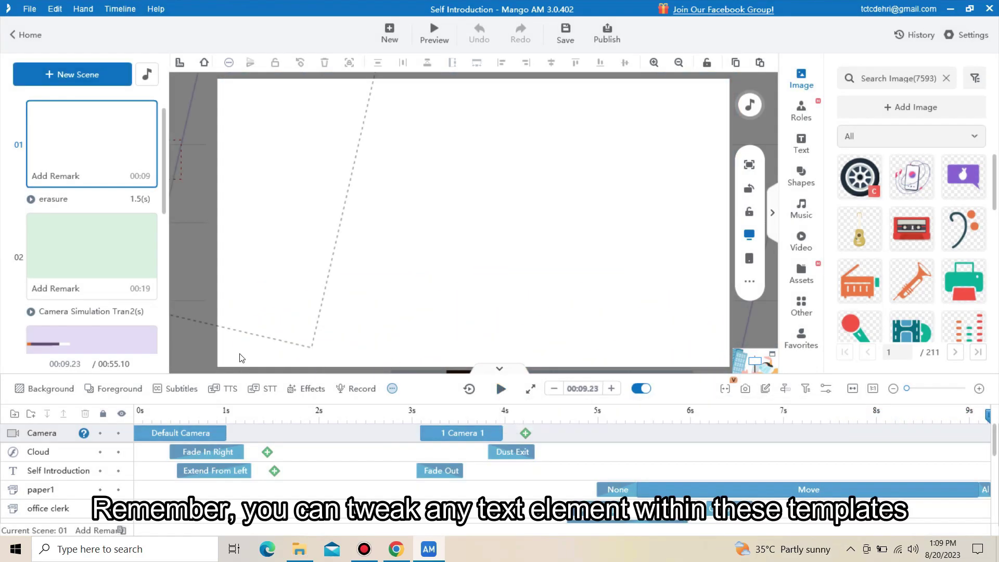
{"action": "left_click", "coordinate": [500, 394]}
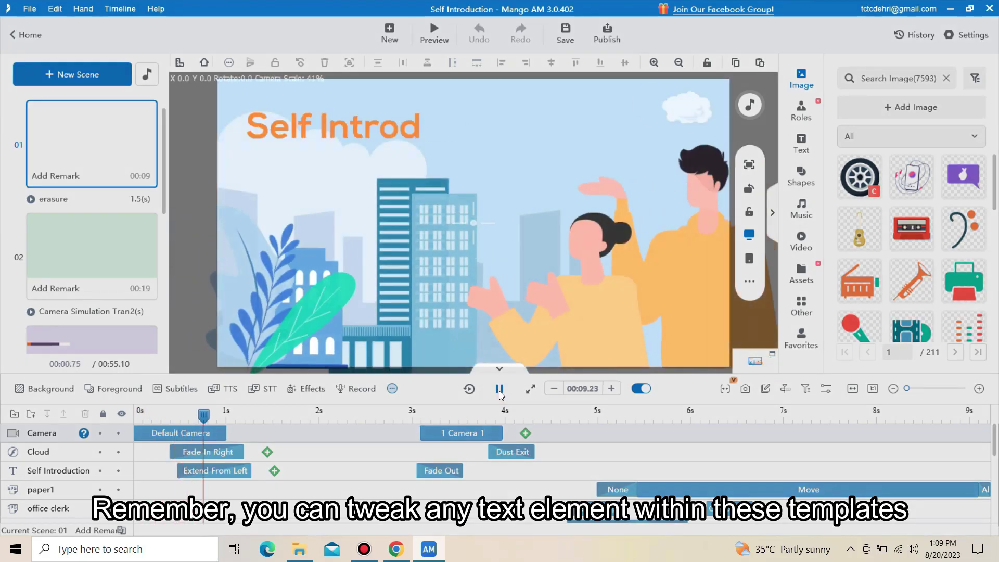
{"action": "left_click", "coordinate": [500, 394]}
{"action": "left_click", "coordinate": [405, 131]}
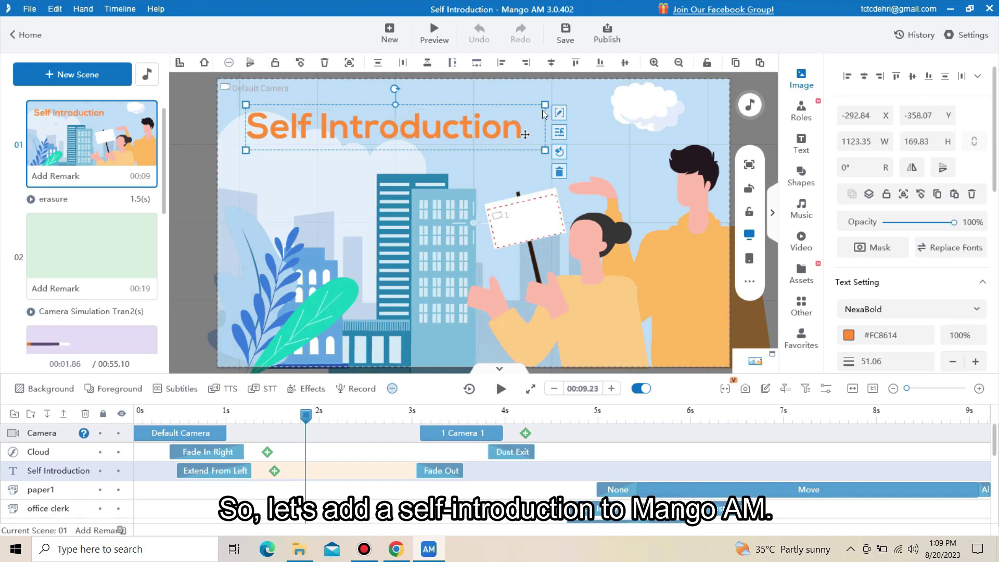
Step: Add a second line 'in Mango AM' to the title, undoing accidental flips, and replay
{"action": "left_click", "coordinate": [560, 114]}
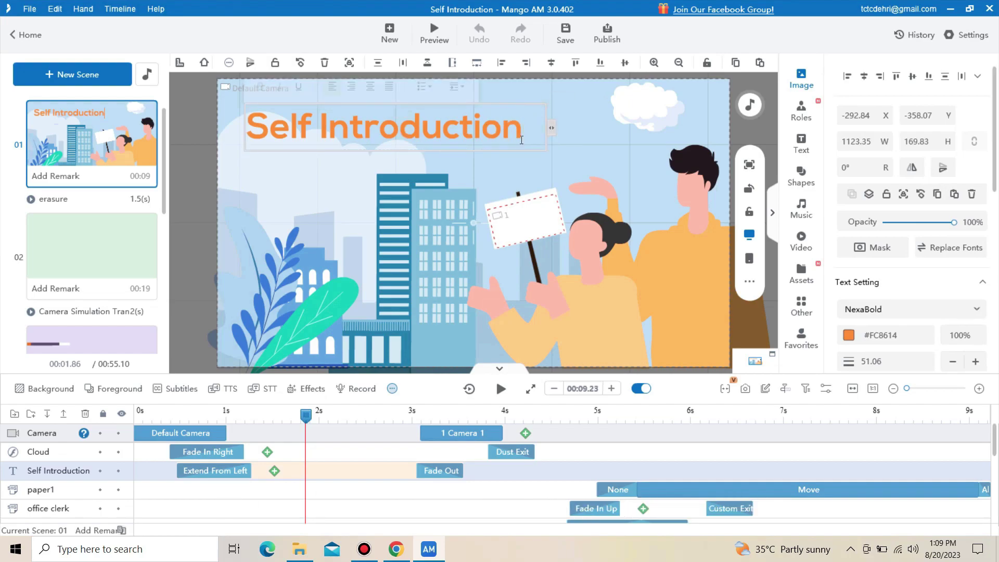
{"action": "key", "text": "Return"}
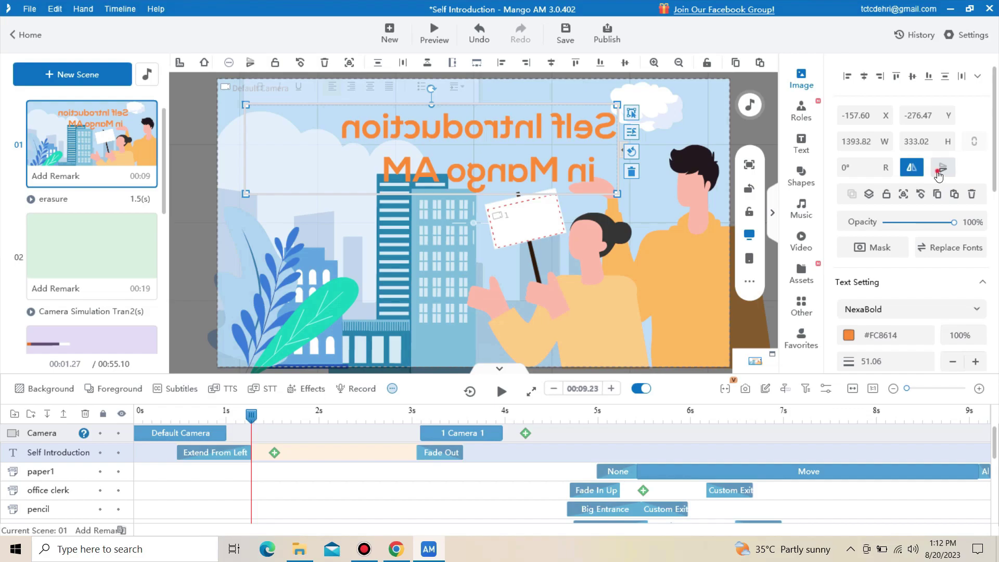
{"action": "left_click", "coordinate": [943, 167]}
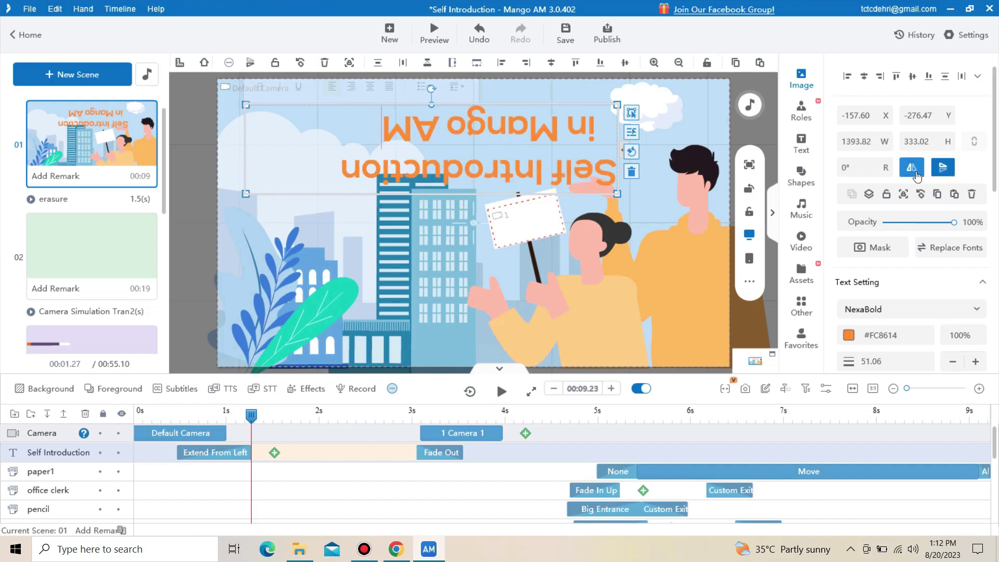
{"action": "left_click", "coordinate": [911, 167]}
{"action": "left_click", "coordinate": [943, 167]}
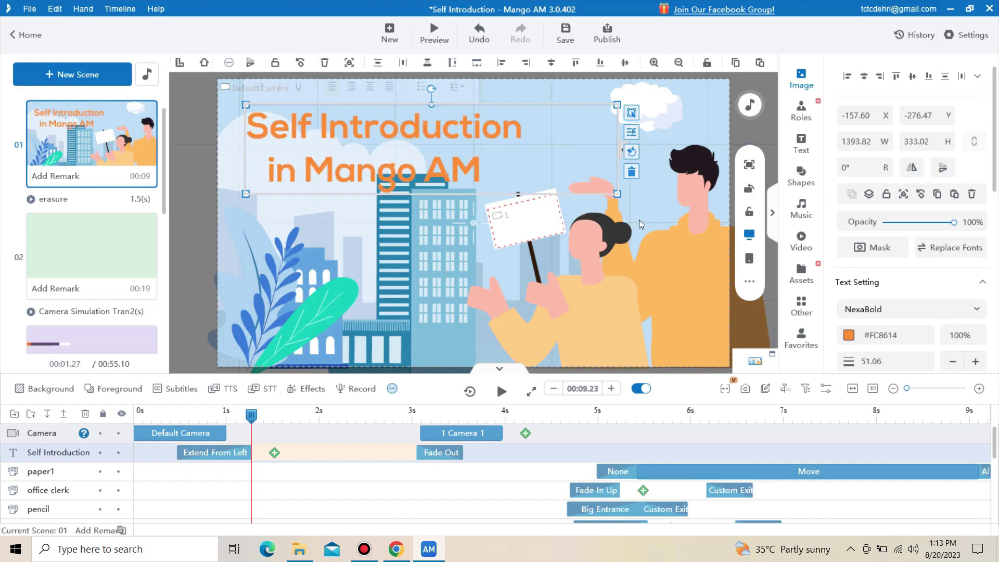
{"action": "left_click", "coordinate": [645, 103]}
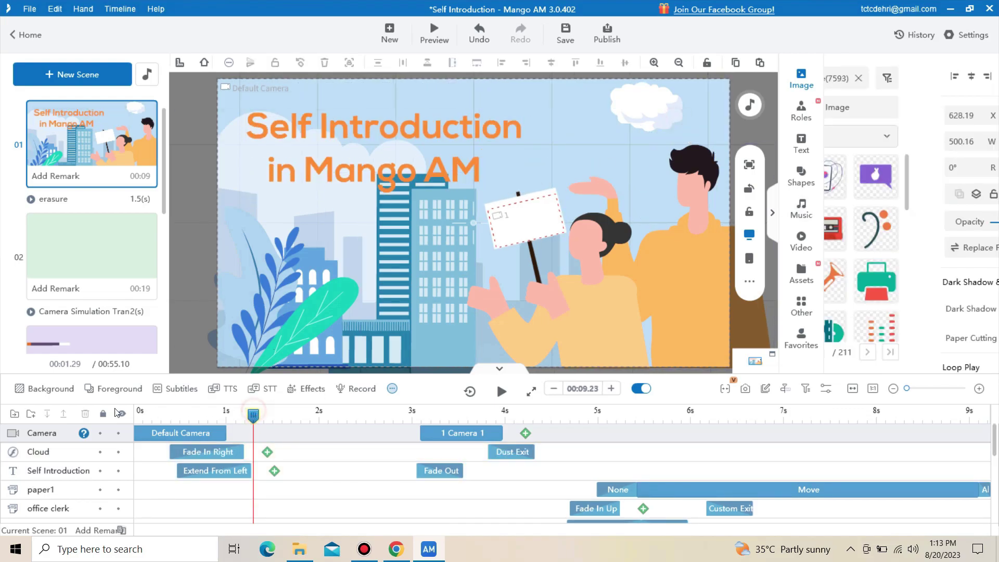
{"action": "left_click", "coordinate": [501, 391]}
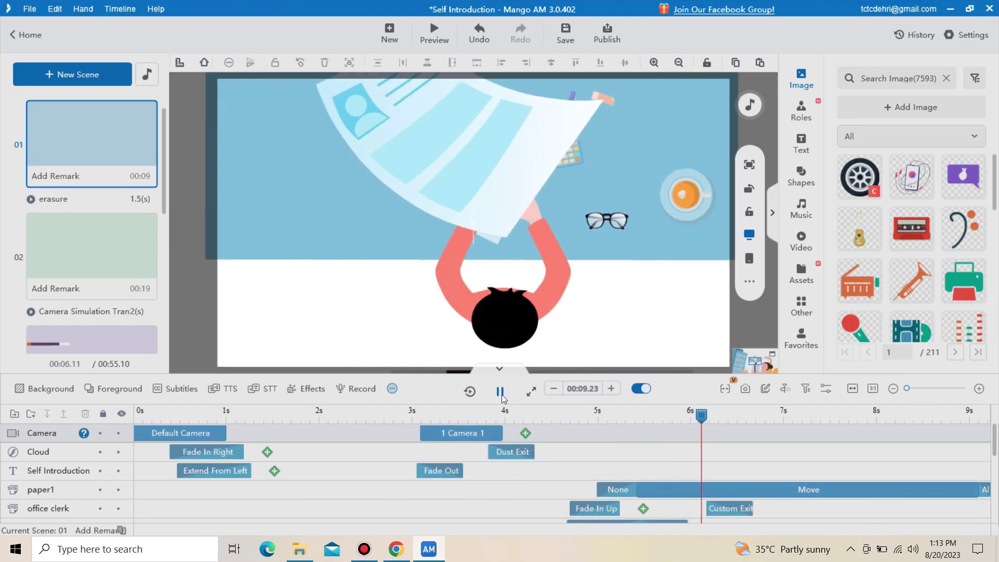
Step: Swap the office clerk's Fade In Up entrance for Light Speed and replay from 4.9s
{"action": "left_click", "coordinate": [500, 391]}
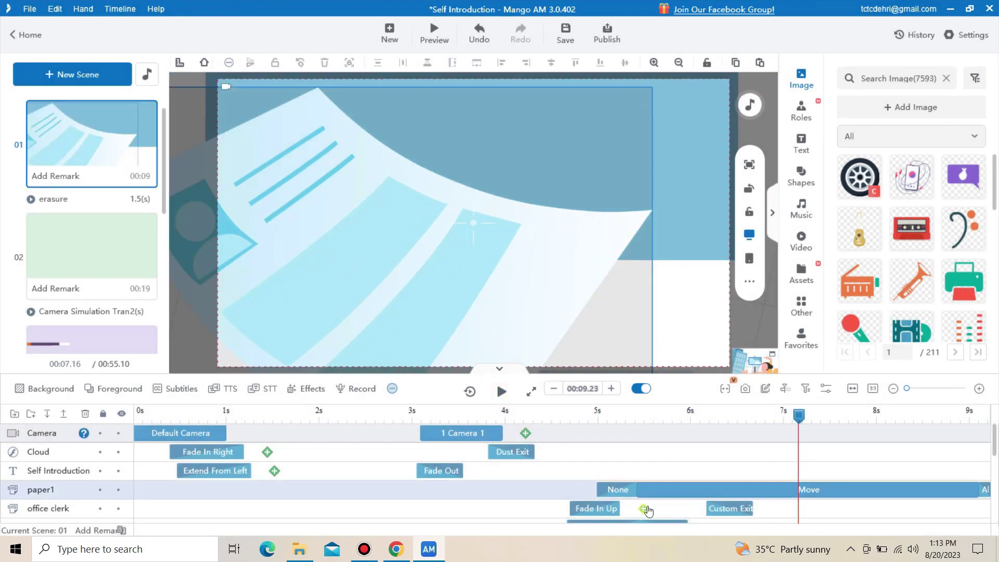
{"action": "double_click", "coordinate": [596, 508]}
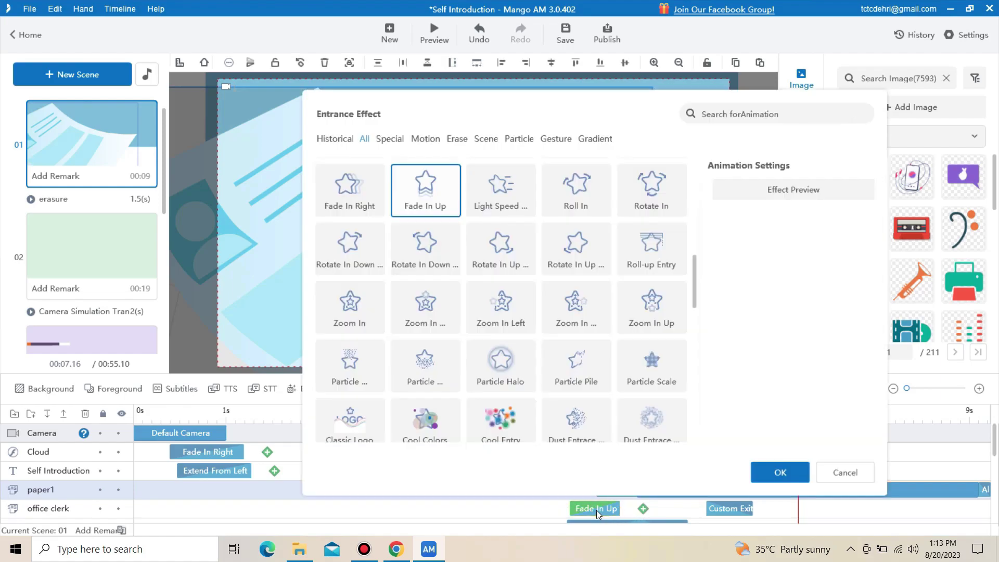
{"action": "left_click", "coordinate": [487, 208]}
{"action": "left_click", "coordinate": [765, 474]}
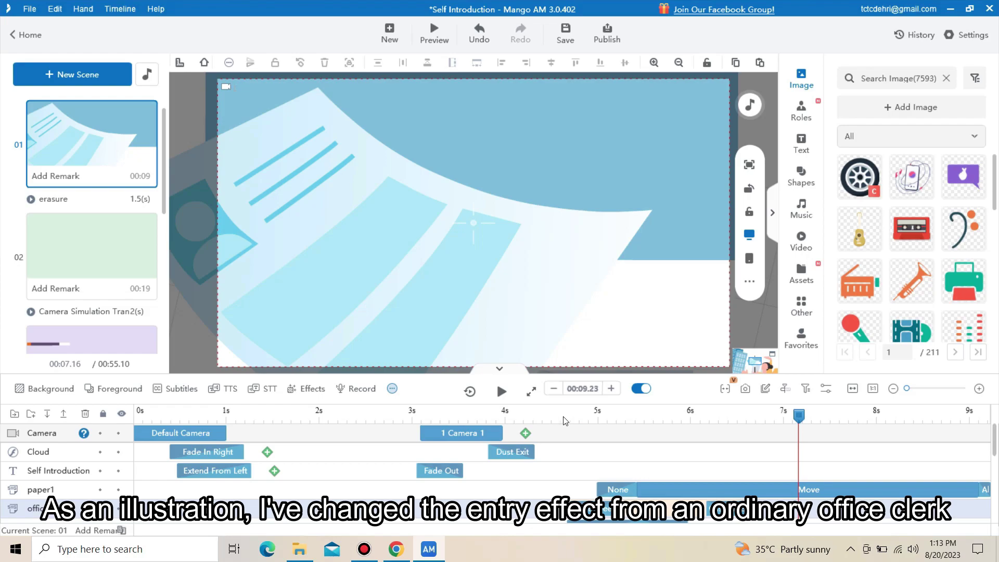
{"action": "left_click", "coordinate": [571, 419]}
{"action": "left_click", "coordinate": [501, 391]}
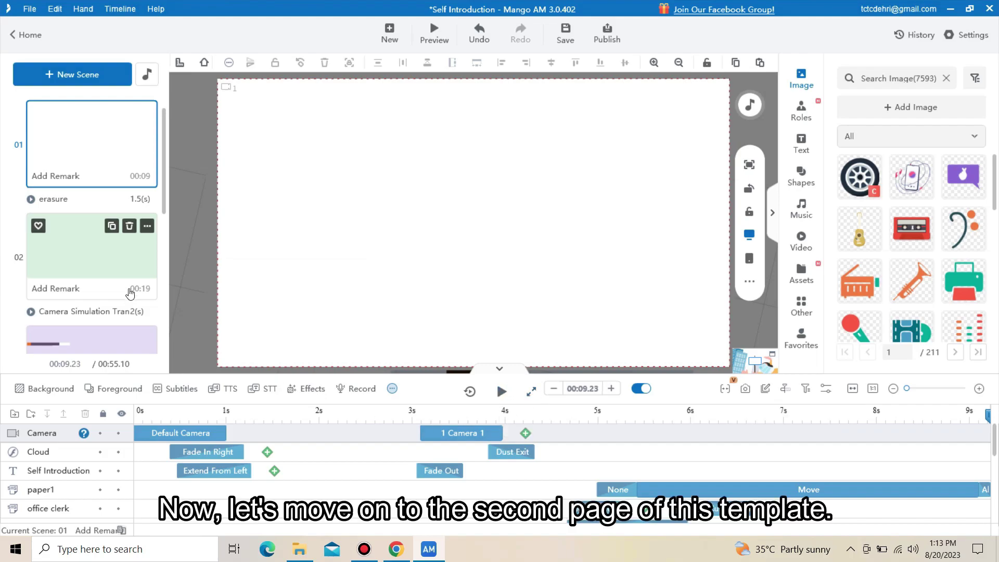
{"action": "left_click", "coordinate": [126, 269]}
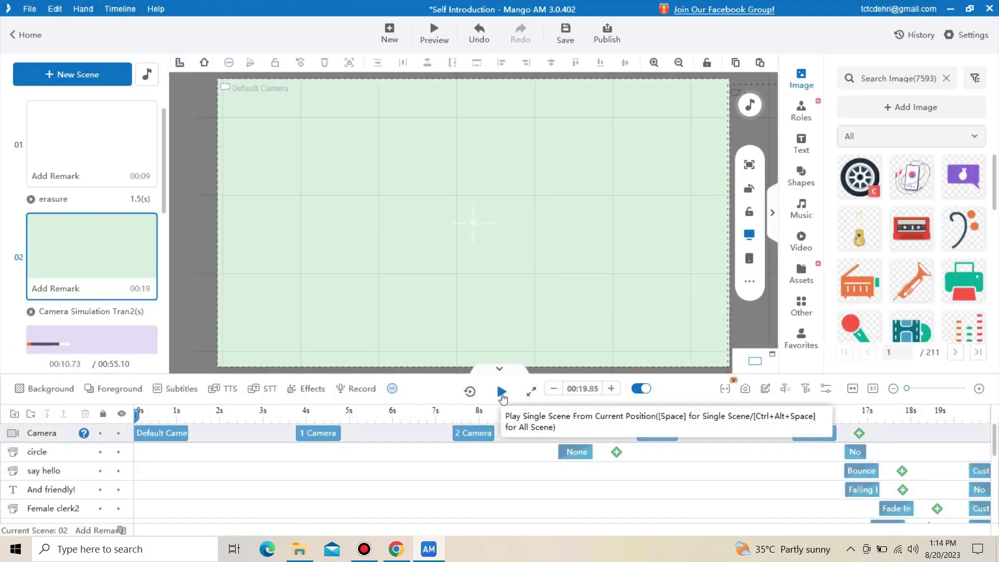
{"action": "left_click", "coordinate": [502, 397]}
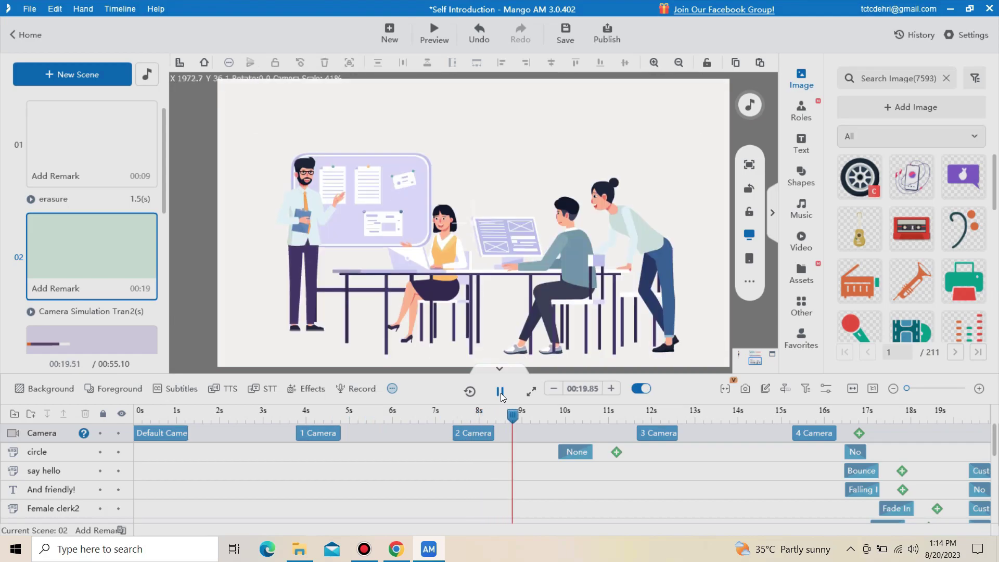
{"action": "left_click", "coordinate": [500, 391]}
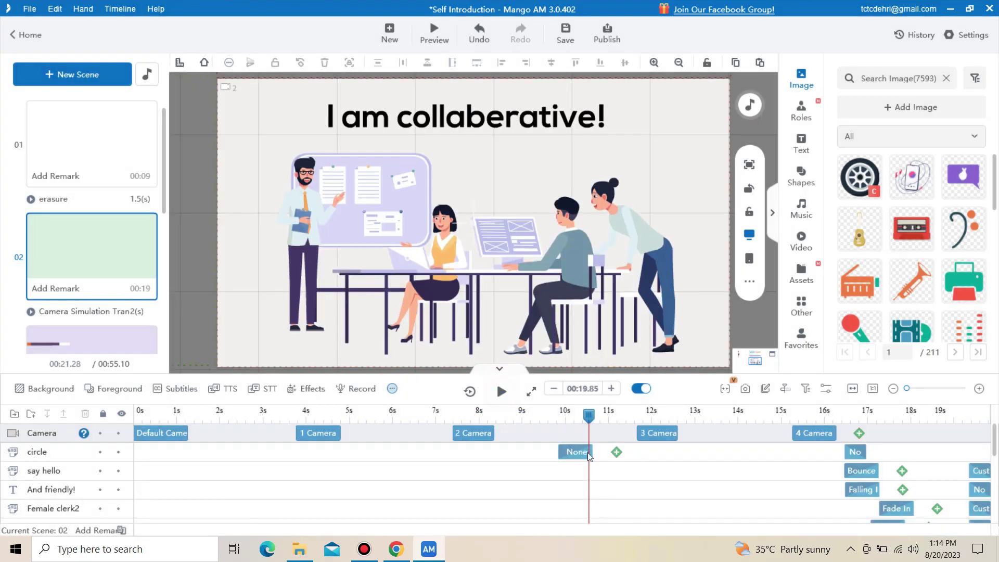
{"action": "left_click_drag", "start_coordinate": [589, 424], "coordinate": [149, 415]}
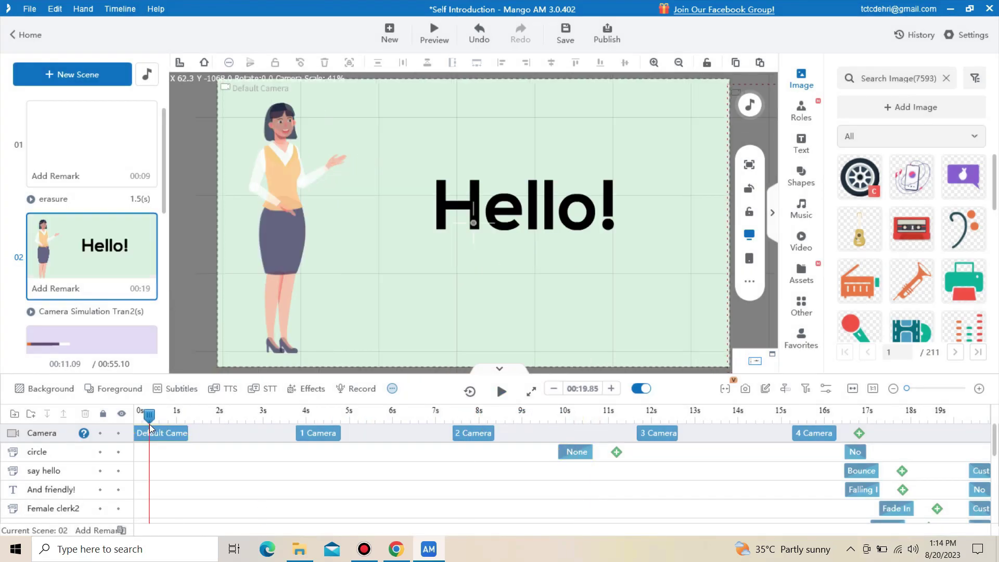
{"action": "left_click", "coordinate": [501, 393]}
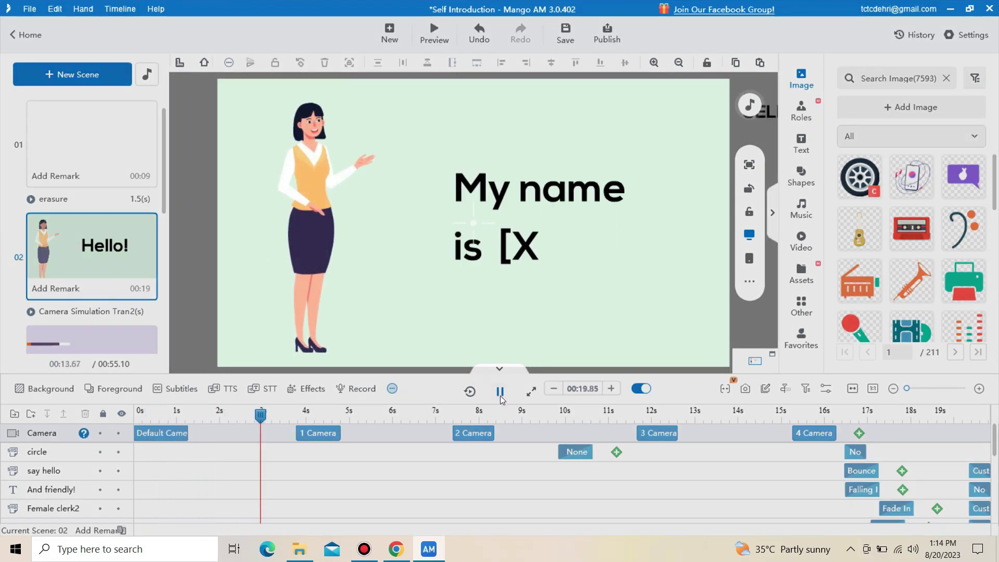
Step: Replace [XX] in the 'My name is' line with the presenter's name and preview scene 2
{"action": "left_click", "coordinate": [501, 394]}
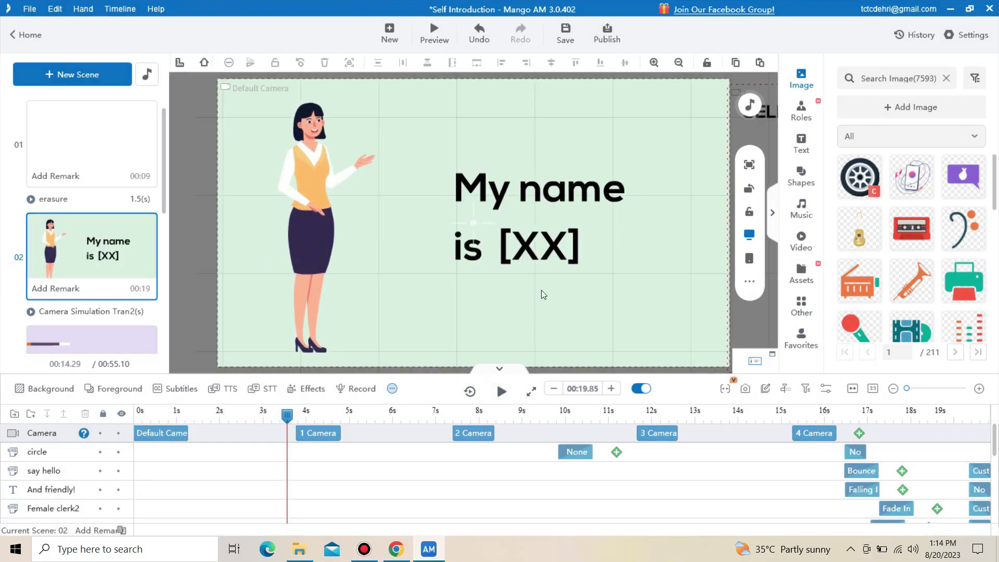
{"action": "left_click", "coordinate": [559, 246]}
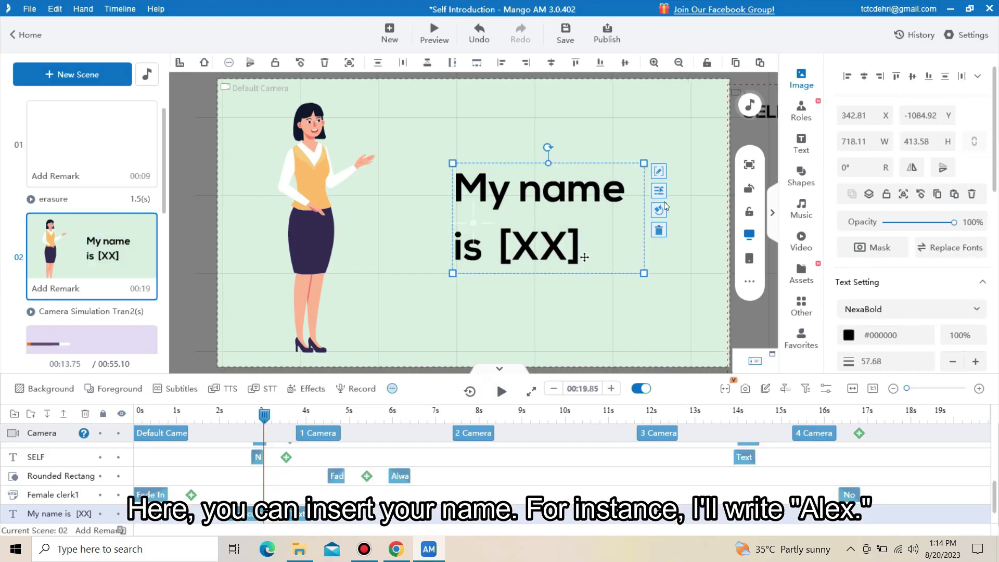
{"action": "left_click", "coordinate": [659, 172]}
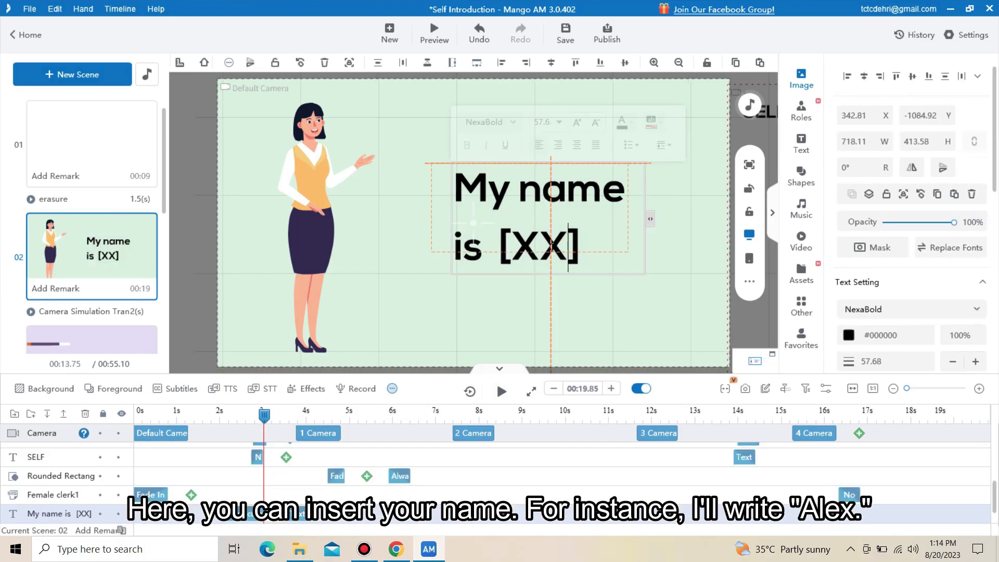
{"action": "double_click", "coordinate": [524, 255]}
{"action": "left_click", "coordinate": [908, 170]}
{"action": "type", "text": "Alex"}
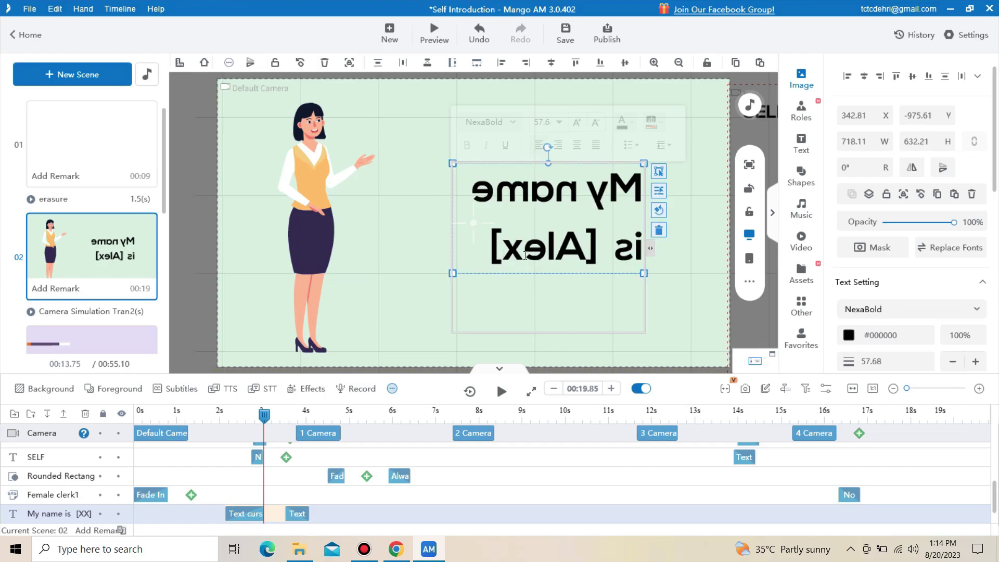
{"action": "left_click", "coordinate": [909, 170]}
{"action": "left_click", "coordinate": [502, 391]}
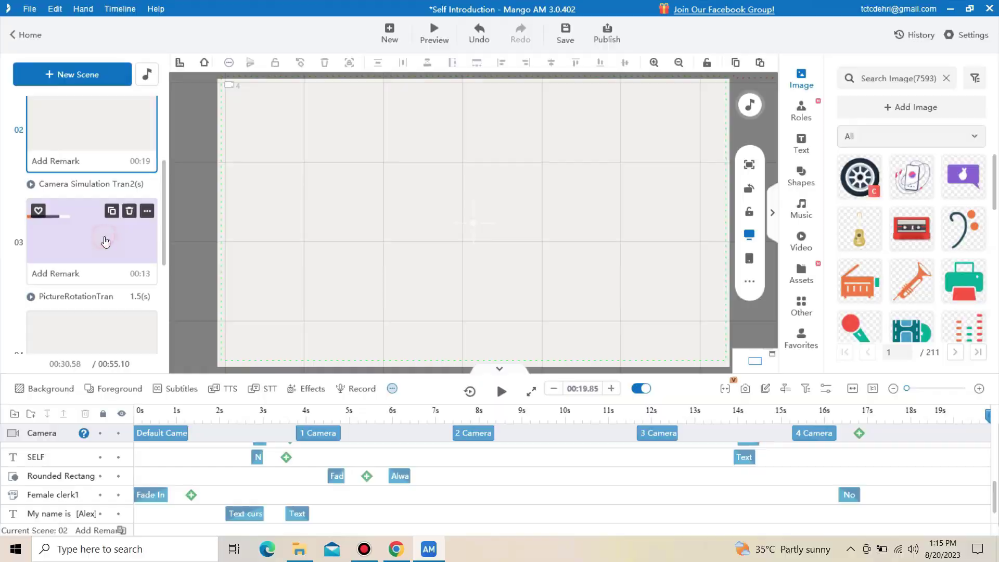
Step: Open scene 03 and play its 'Master computer skills' animation through the Ae, Ps, Pr and Ai bars
{"action": "left_click", "coordinate": [106, 241]}
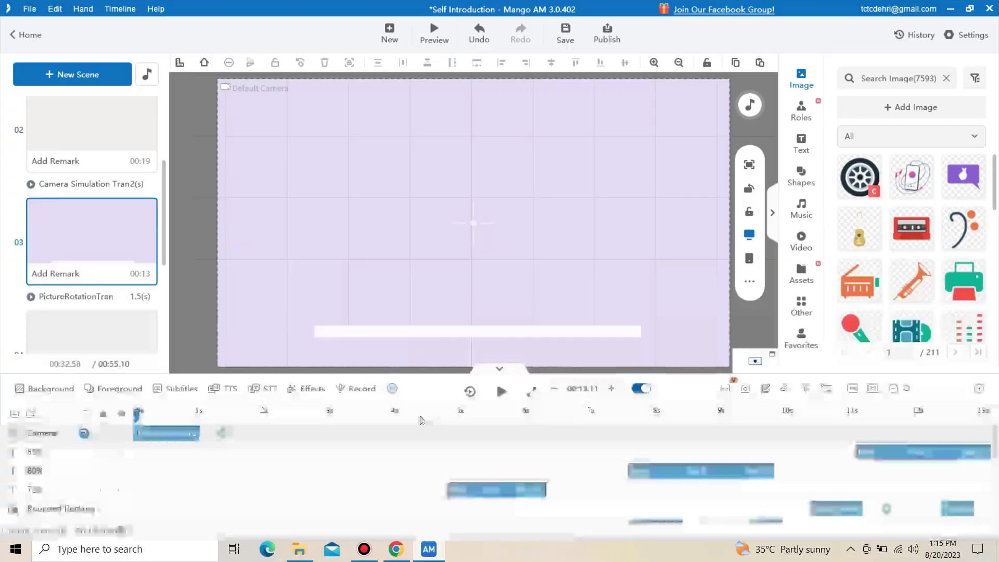
{"action": "left_click", "coordinate": [501, 392]}
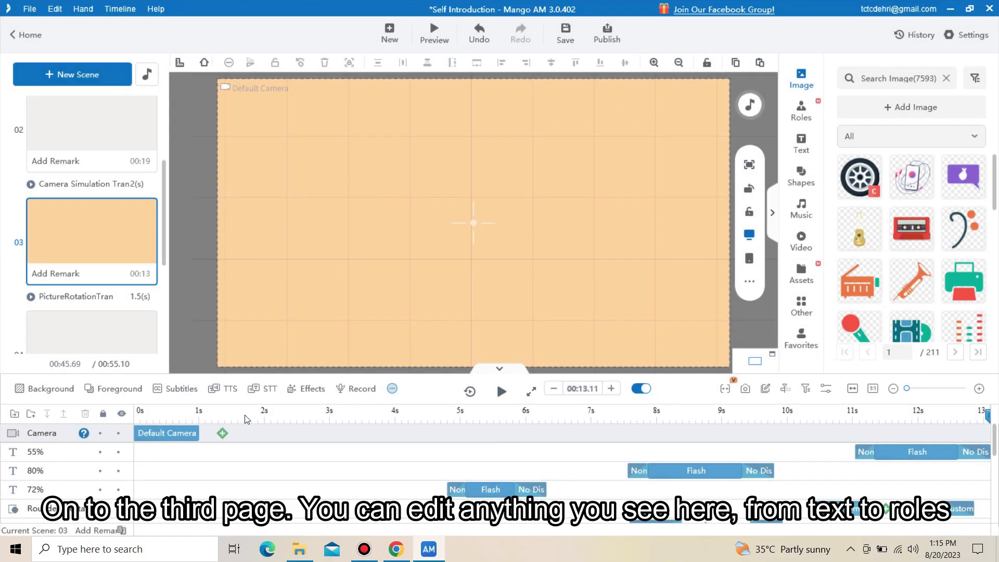
Step: Give the 72% label a Hand Push entrance effect and replay from just before it appears
{"action": "left_click", "coordinate": [178, 410]}
{"action": "left_click_drag", "start_coordinate": [177, 411], "coordinate": [458, 452]}
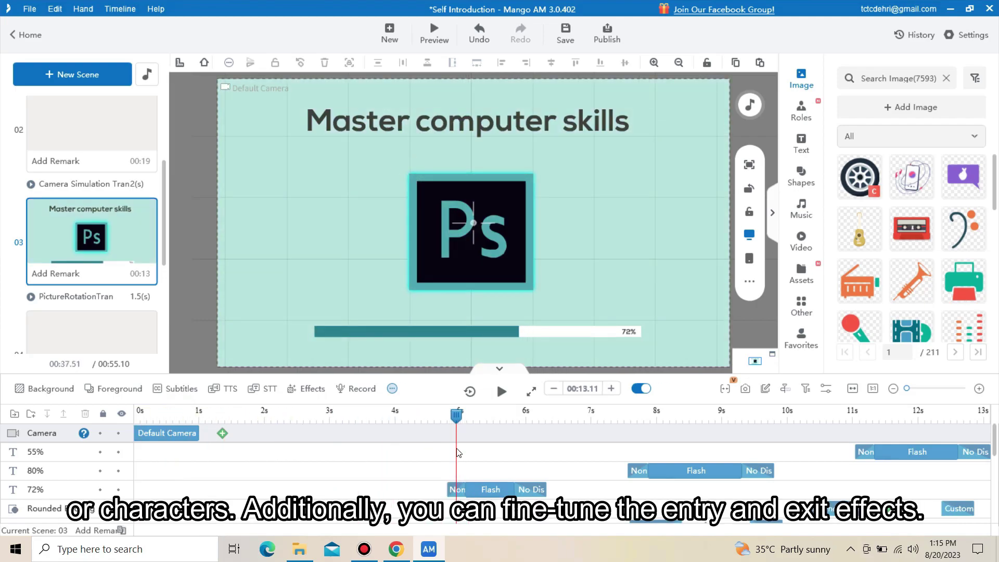
{"action": "double_click", "coordinate": [456, 490]}
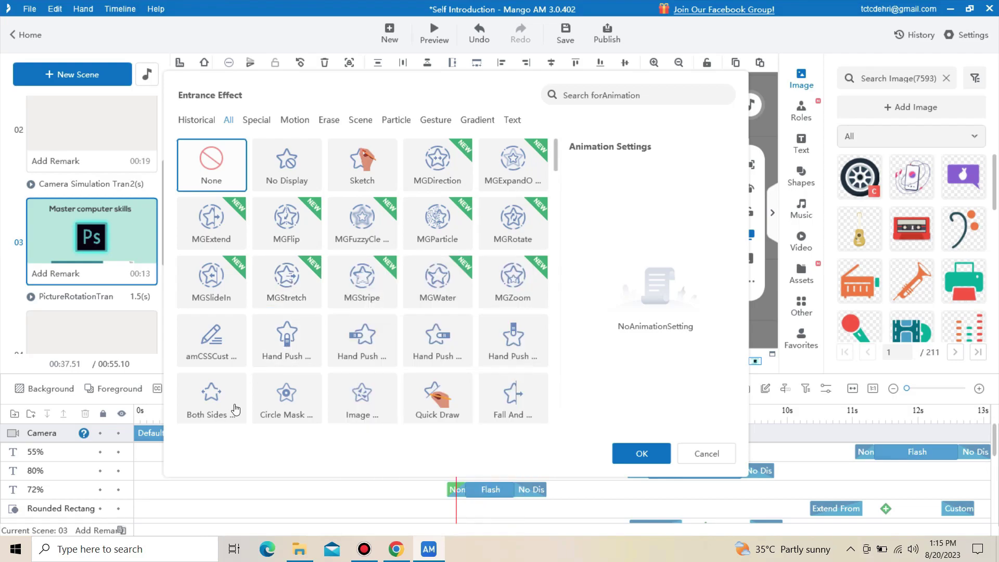
{"action": "left_click", "coordinate": [297, 346]}
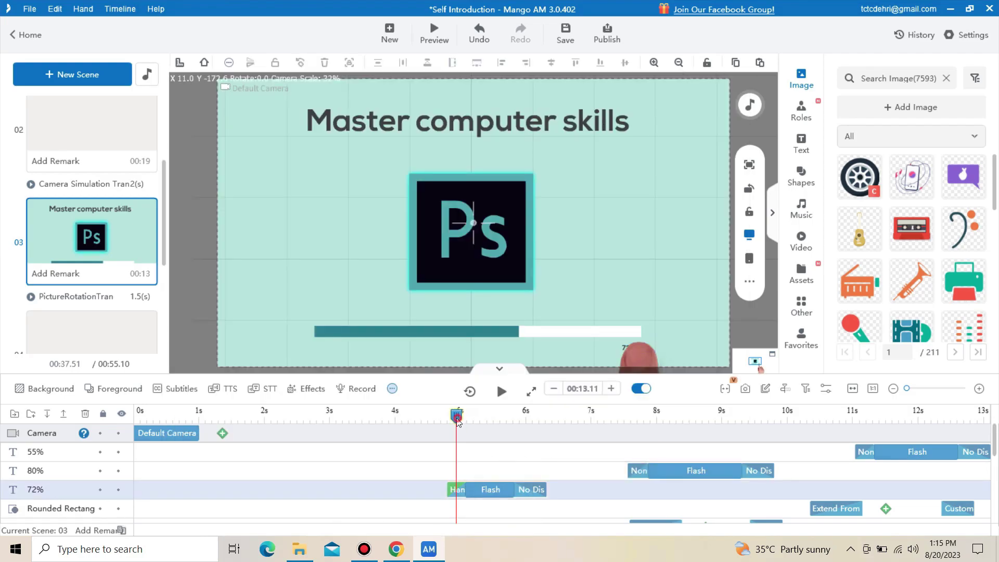
{"action": "left_click_drag", "start_coordinate": [458, 420], "coordinate": [450, 416]}
{"action": "left_click", "coordinate": [501, 392]}
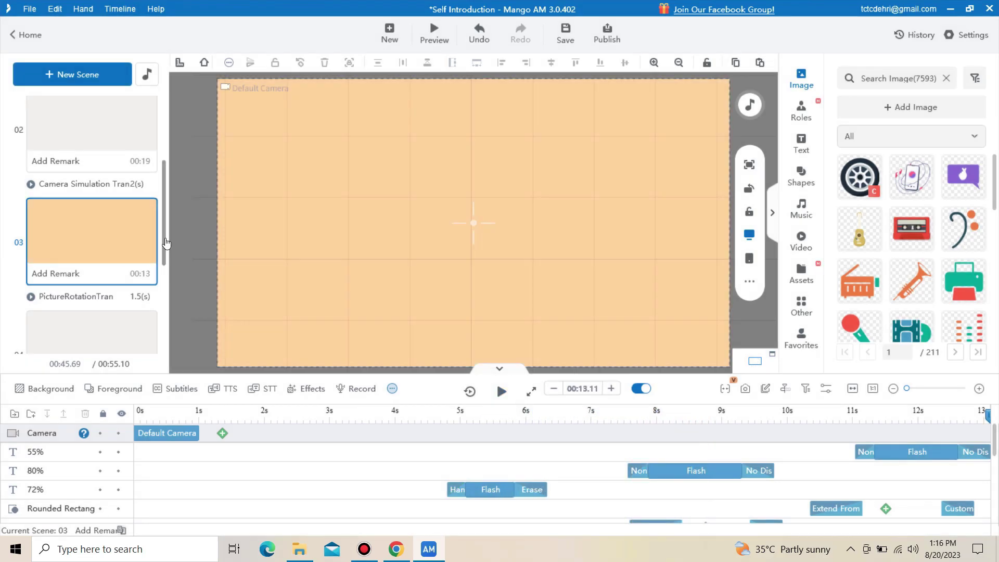
Step: Open scene 04 and preview its hobby captions animation
{"action": "scroll", "coordinate": [97, 272], "scroll_direction": "down", "scroll_amount": 2}
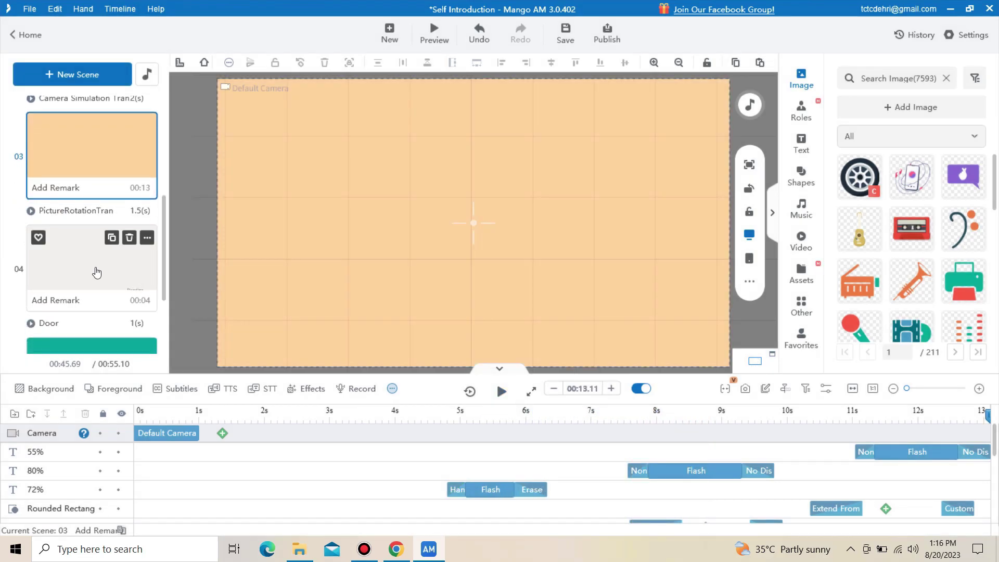
{"action": "left_click", "coordinate": [51, 268]}
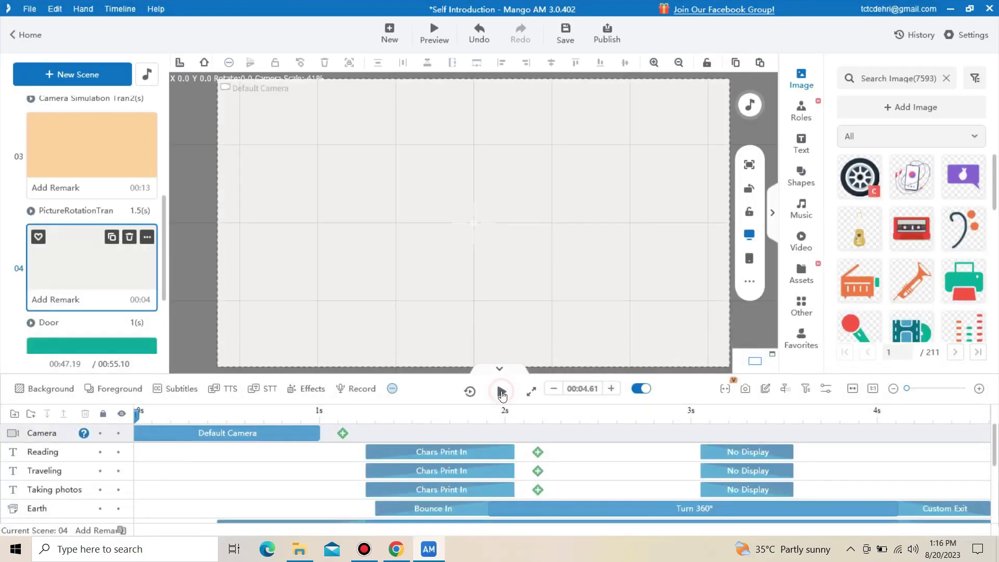
{"action": "left_click", "coordinate": [501, 391]}
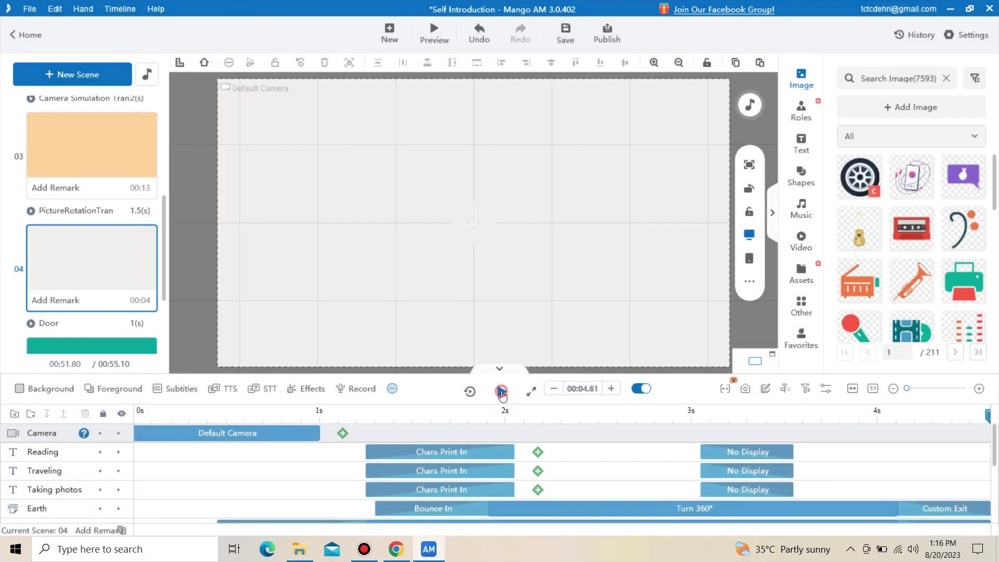
{"action": "left_click", "coordinate": [502, 393]}
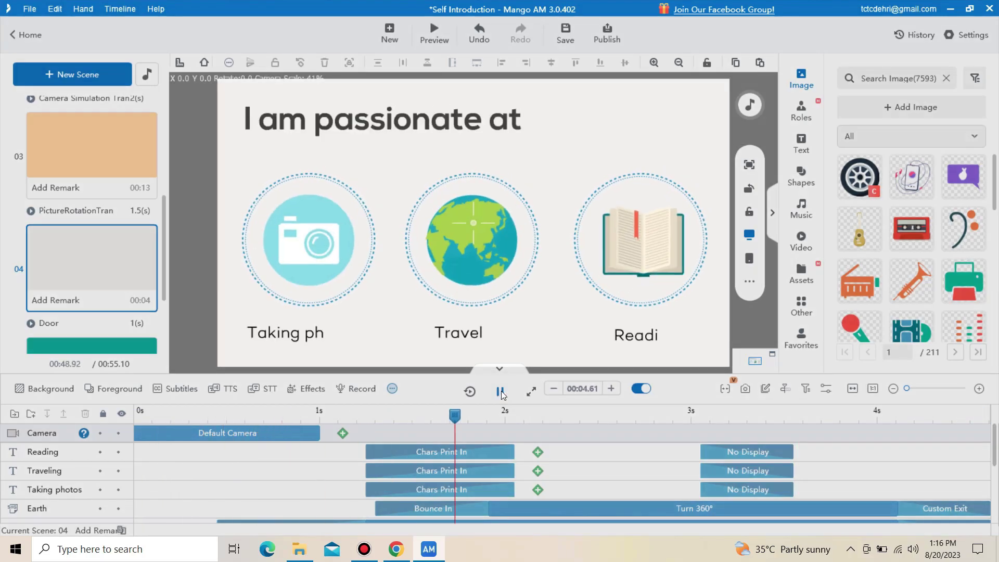
{"action": "left_click", "coordinate": [501, 393]}
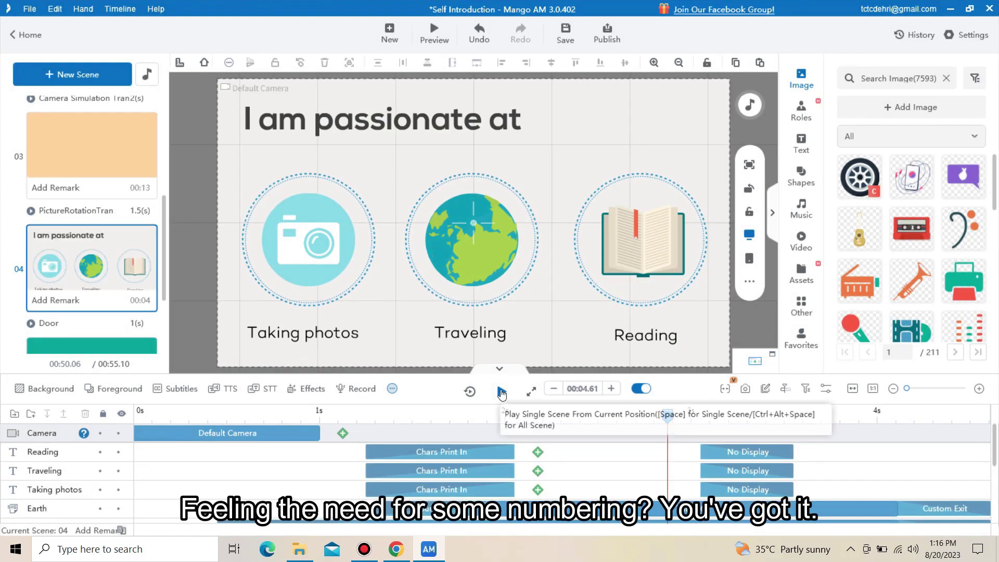
Step: Number the captions '1. Taking photos', '2. Traveling', '3. Reading' and preview the result
{"action": "left_click", "coordinate": [252, 336]}
{"action": "double_click", "coordinate": [259, 334]}
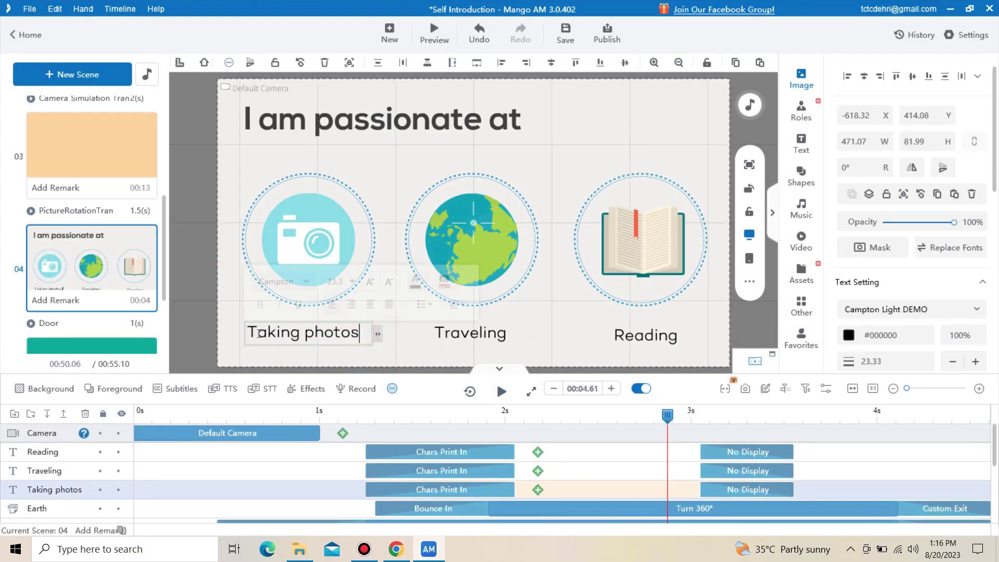
{"action": "type", "text": "1."}
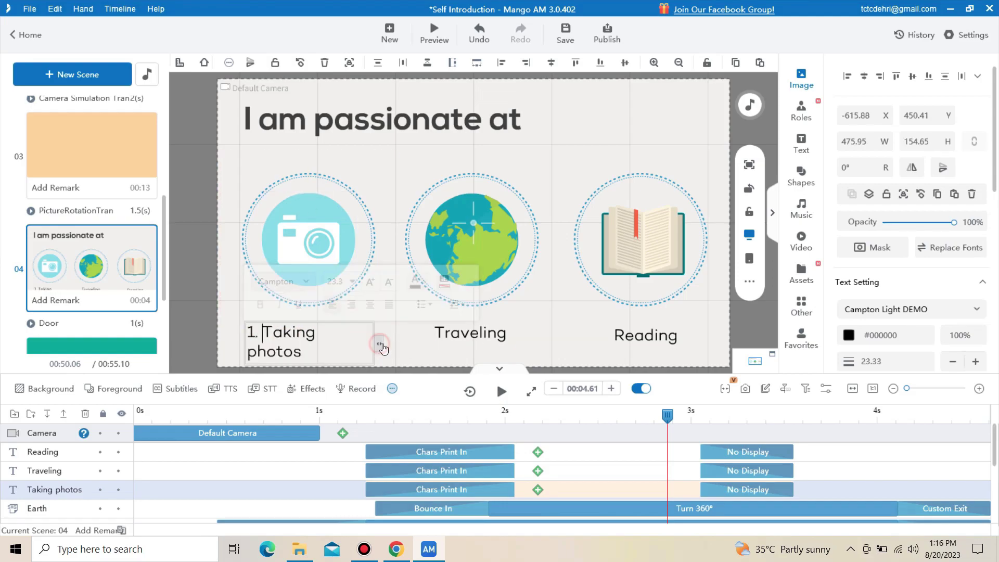
{"action": "left_click", "coordinate": [440, 335]}
{"action": "double_click", "coordinate": [440, 335]}
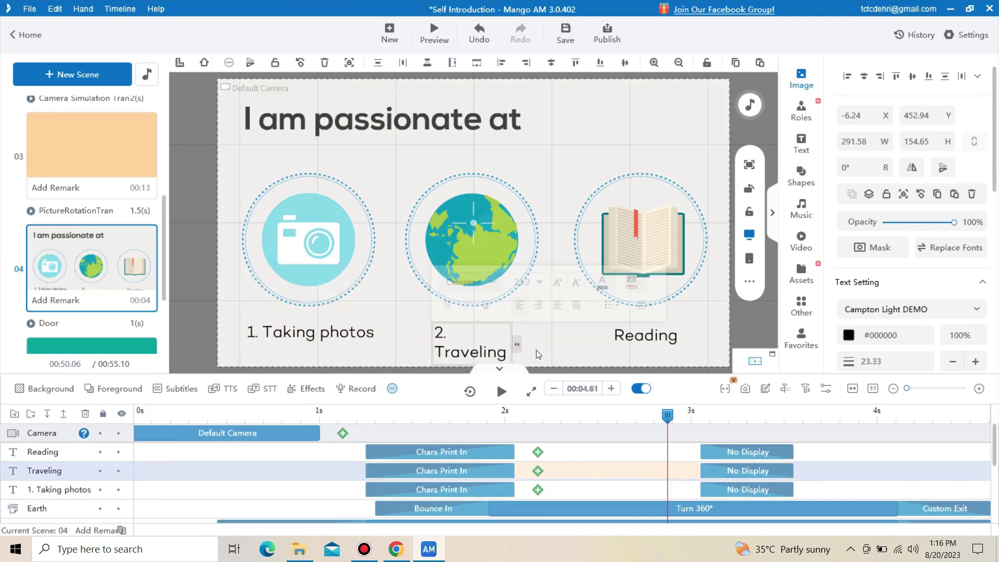
{"action": "left_click", "coordinate": [628, 337]}
{"action": "double_click", "coordinate": [630, 340]}
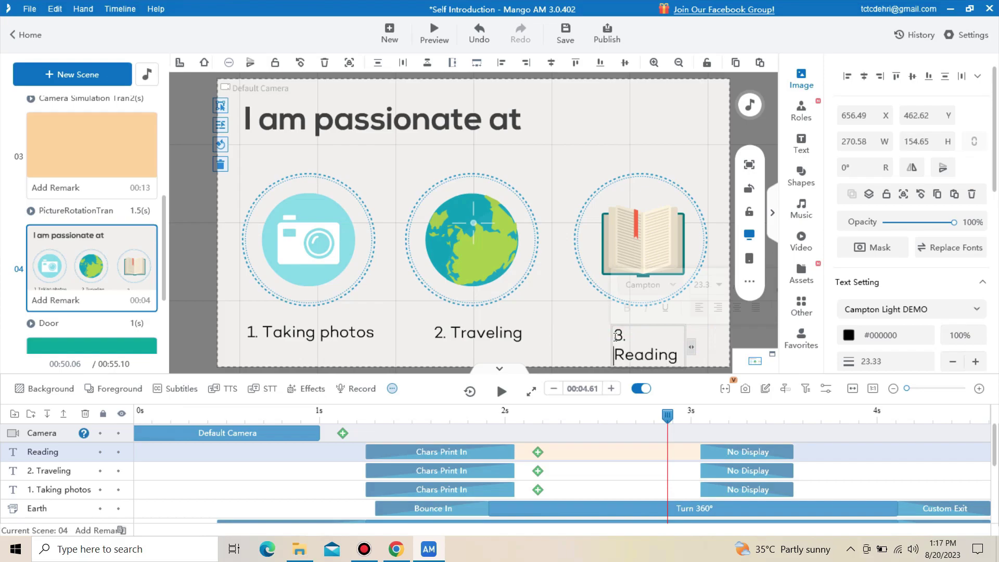
{"action": "type", "text": "3."}
{"action": "left_click", "coordinate": [502, 392]}
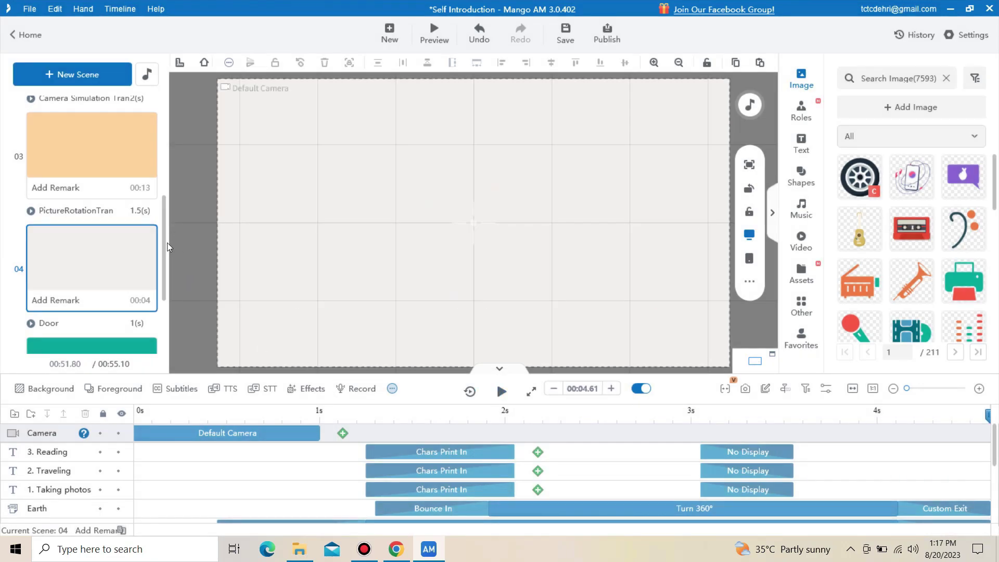
{"action": "left_click_drag", "start_coordinate": [168, 247], "coordinate": [170, 295]}
Step: Open scene 05, preview its ending, and lengthen the scene to 00:05.30
{"action": "left_click", "coordinate": [112, 286]}
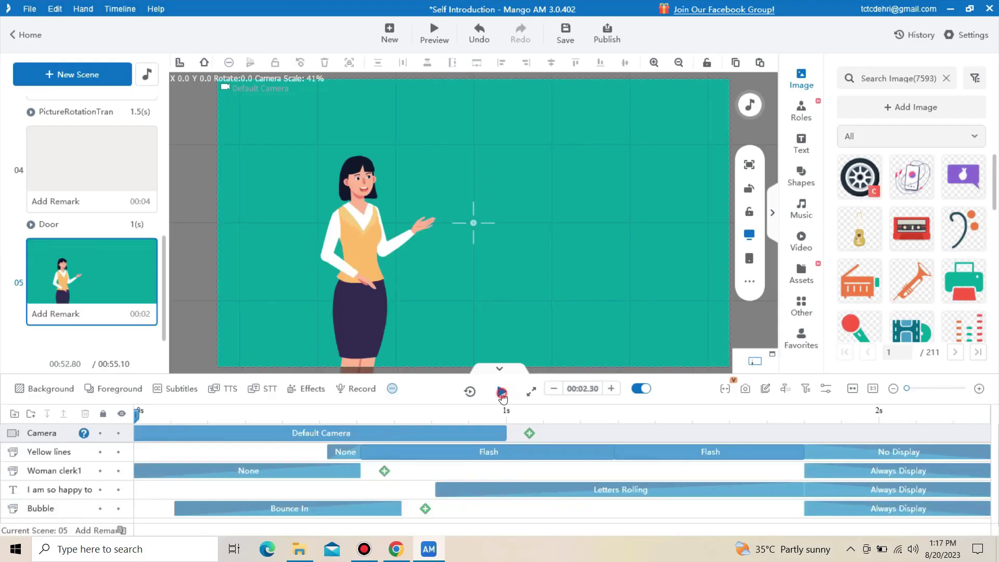
{"action": "left_click", "coordinate": [501, 392]}
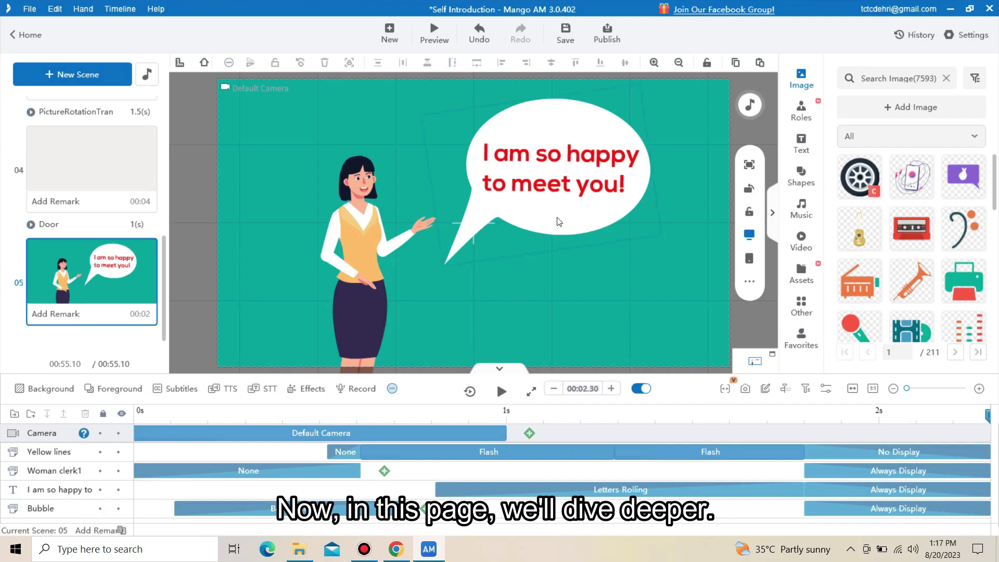
{"action": "left_click", "coordinate": [795, 413]}
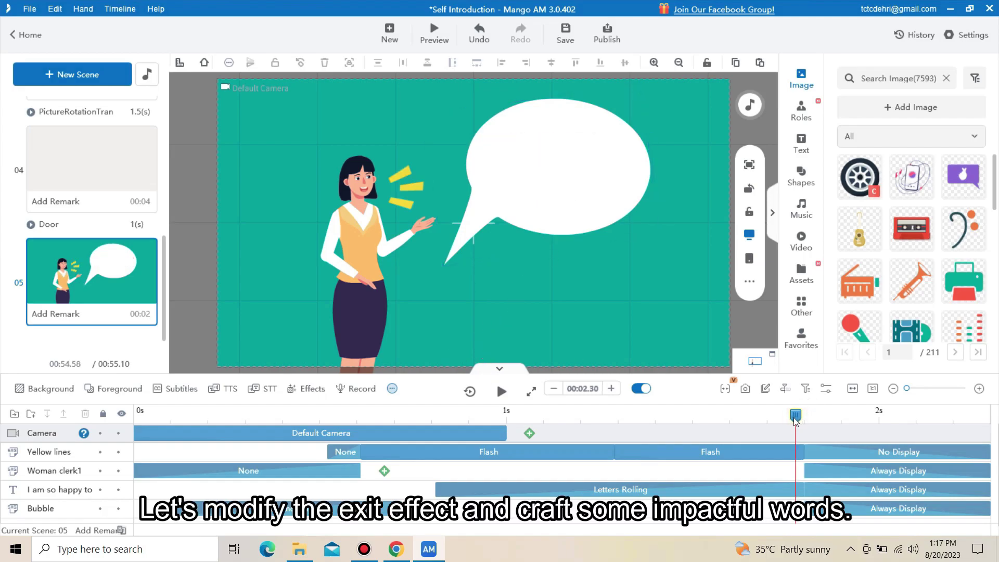
{"action": "left_click", "coordinate": [502, 390]}
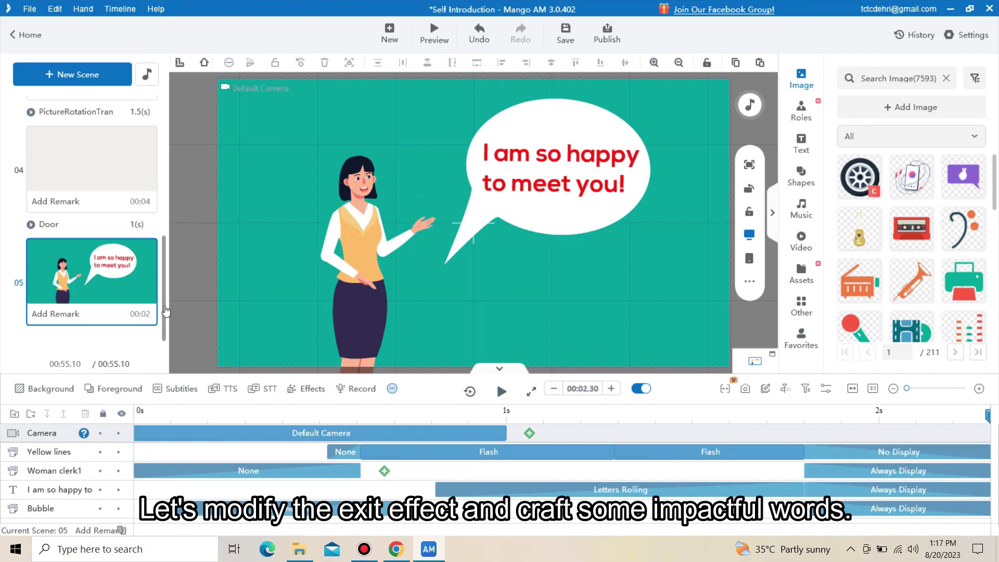
{"action": "left_click", "coordinate": [612, 389]}
{"action": "left_click", "coordinate": [612, 390]}
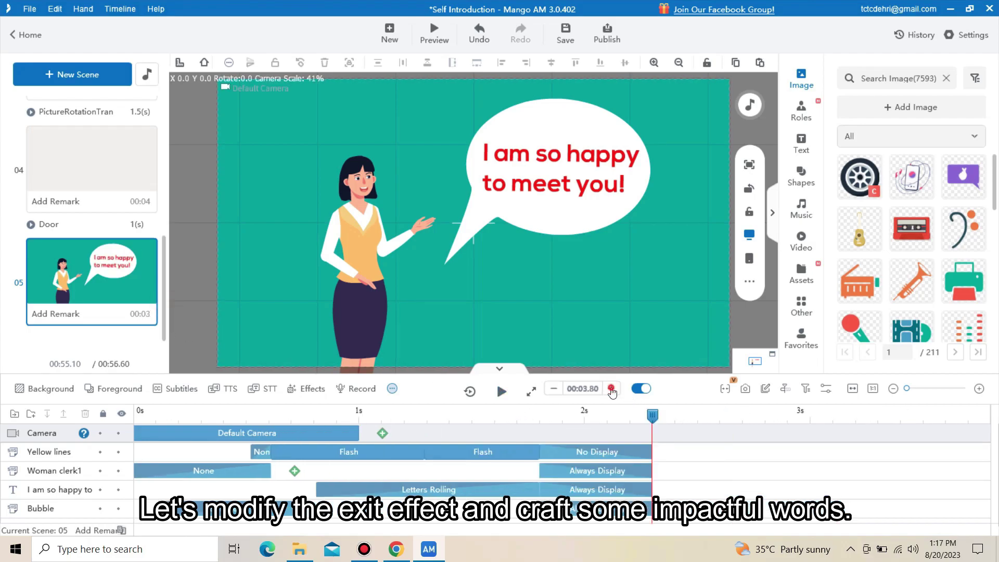
{"action": "left_click", "coordinate": [612, 390]}
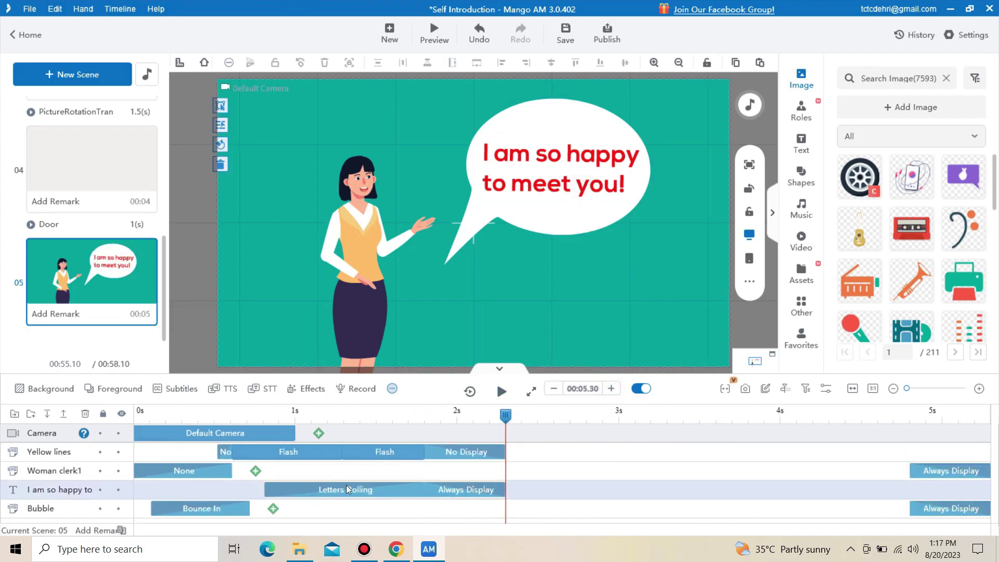
Step: Give 'I am so happy to meet you!' an Erase exit effect and replay the scene
{"action": "double_click", "coordinate": [469, 489]}
{"action": "double_click", "coordinate": [435, 165]}
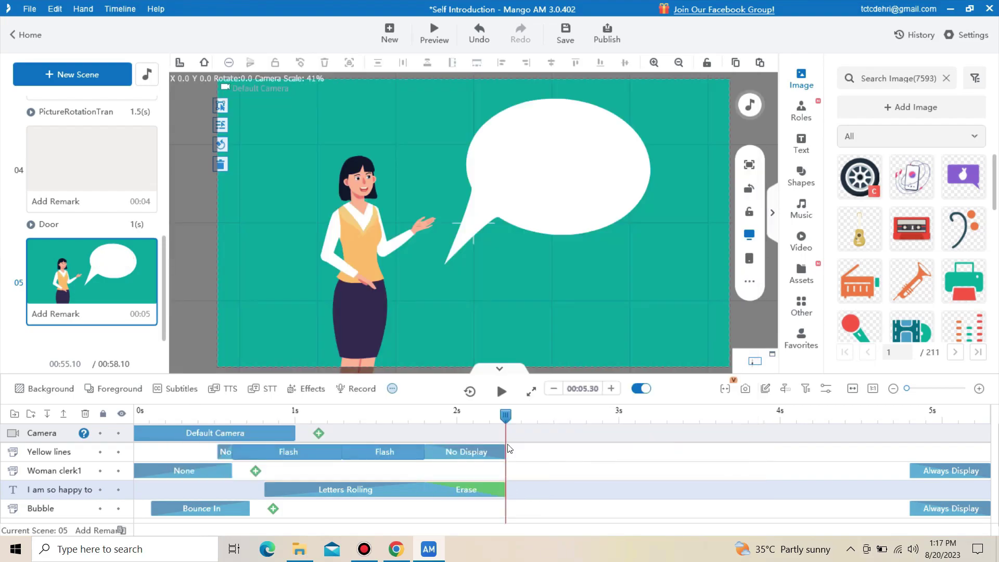
{"action": "left_click", "coordinate": [429, 433]}
{"action": "left_click", "coordinate": [500, 391]}
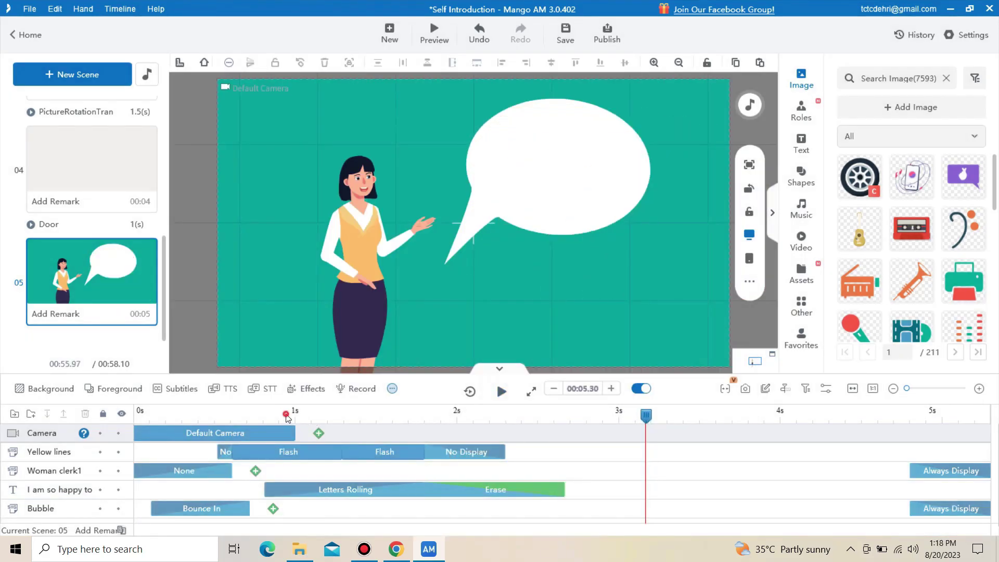
{"action": "left_click", "coordinate": [500, 391]}
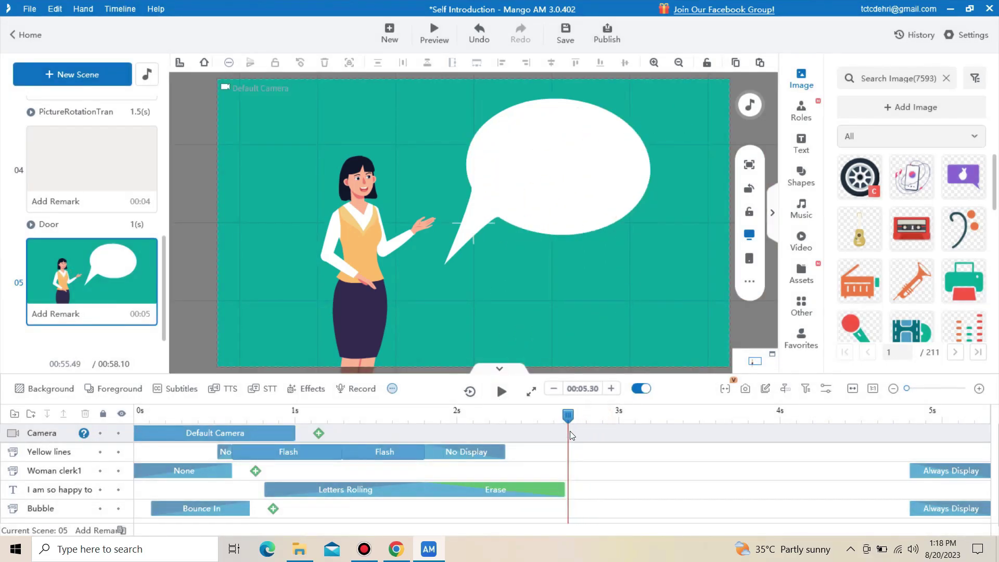
Step: Add a bold Commercial Text preset to scene 5 reading 'see you in the next tutorial'
{"action": "left_click", "coordinate": [801, 145]}
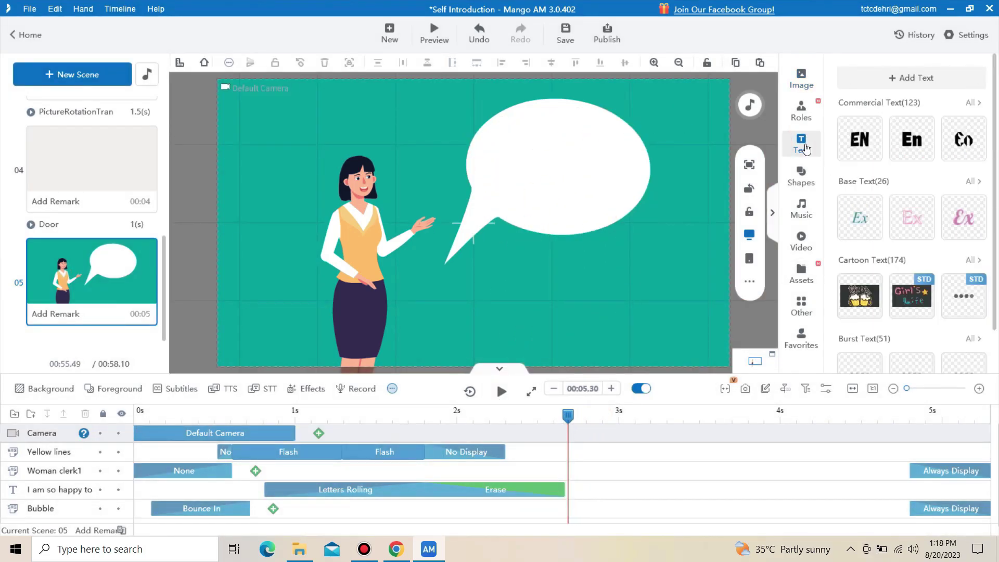
{"action": "left_click", "coordinate": [965, 104]}
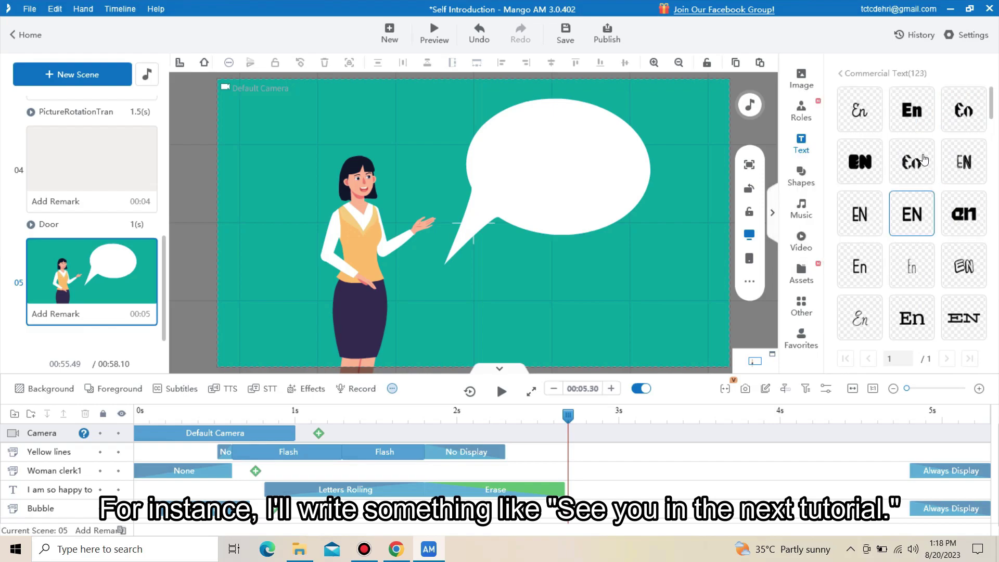
{"action": "left_click_drag", "start_coordinate": [912, 110], "coordinate": [510, 182]}
{"action": "double_click", "coordinate": [404, 174]}
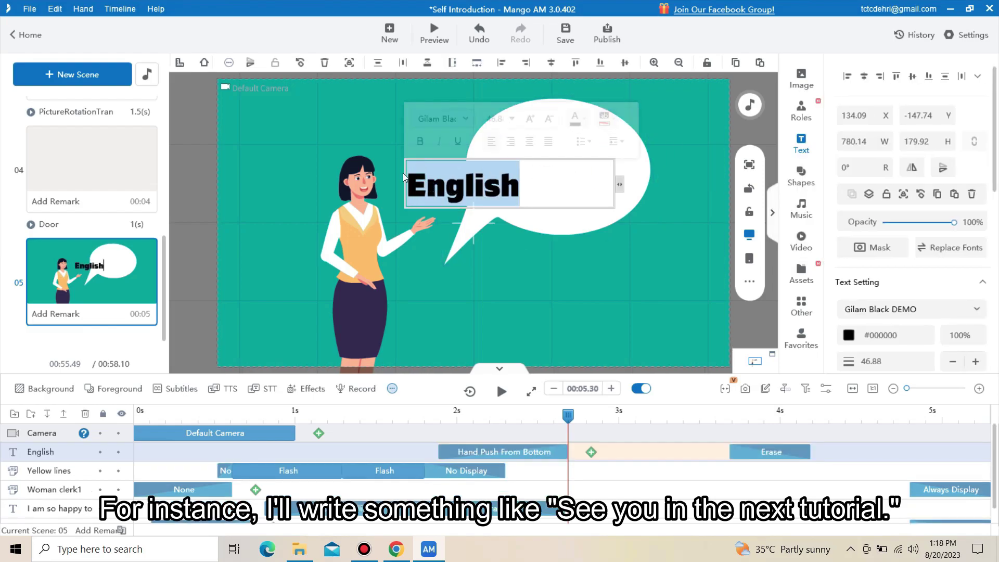
{"action": "type", "text": "see you"}
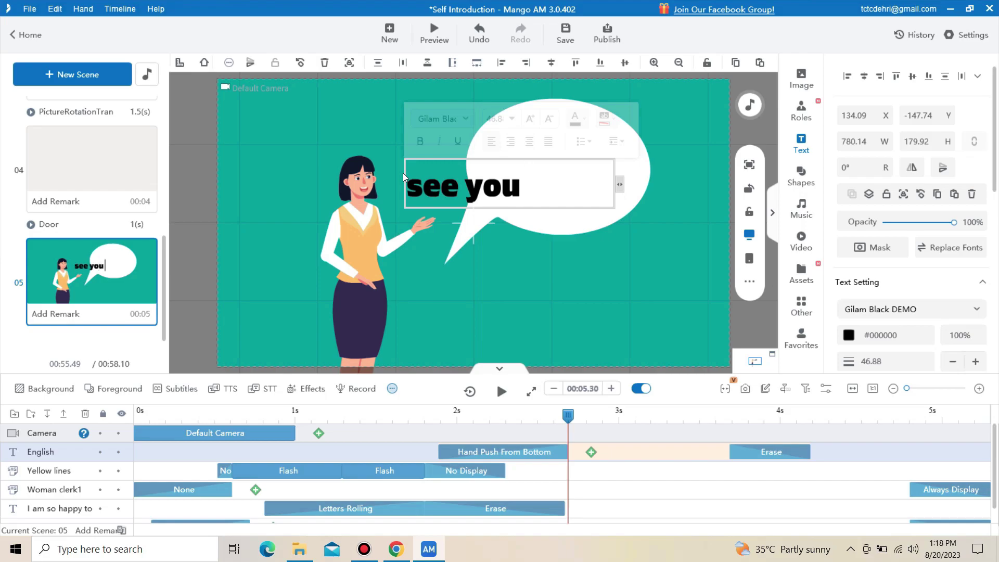
{"action": "type", "text": " in the next tu"}
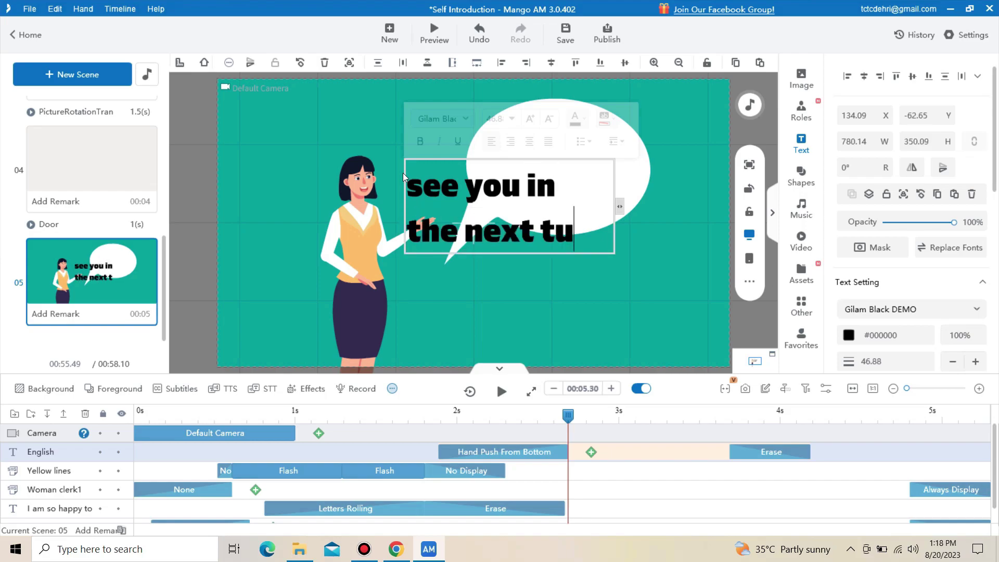
{"action": "type", "text": "torial"}
Step: Make the text size 32 and red, widen it onto two lines, and place it in the bubble
{"action": "key", "text": "ctrl+a"}
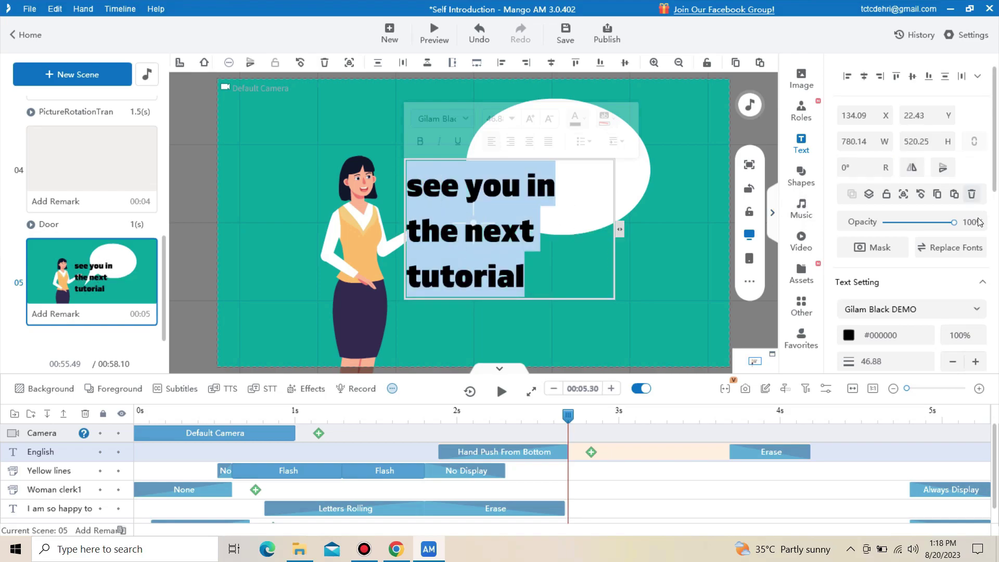
{"action": "left_click", "coordinate": [512, 118]}
{"action": "left_click", "coordinate": [511, 287]}
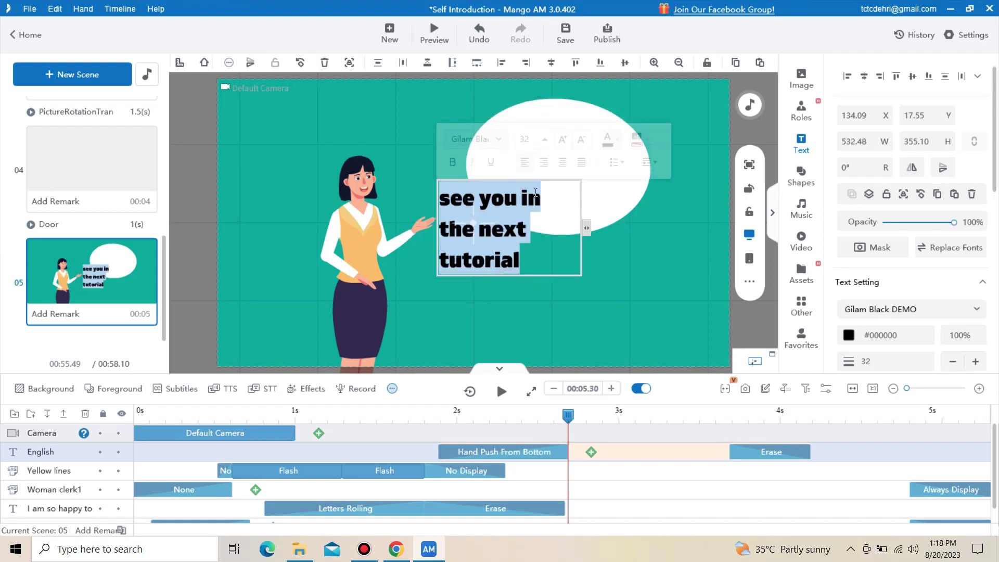
{"action": "left_click_drag", "start_coordinate": [618, 228], "coordinate": [628, 228]}
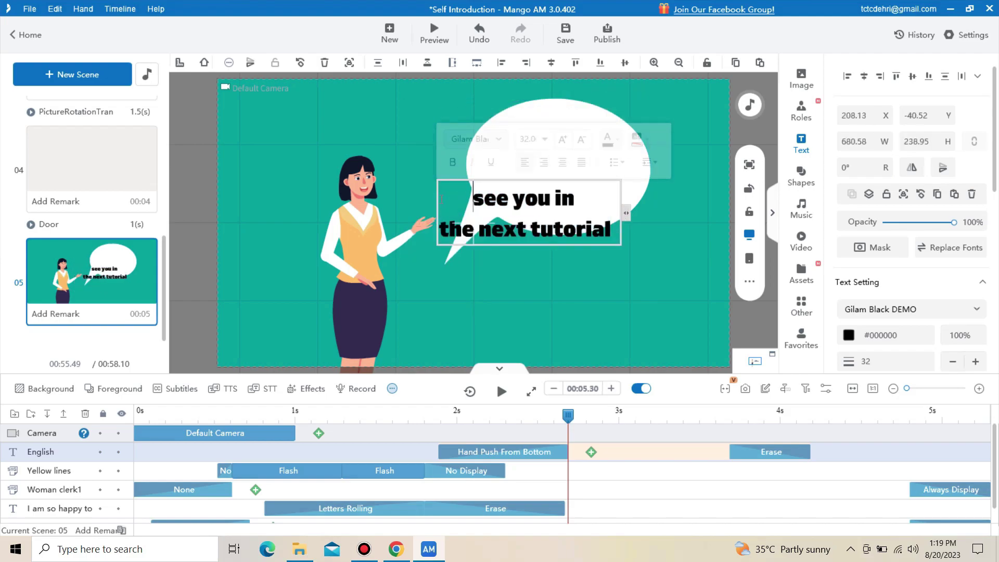
{"action": "left_click", "coordinate": [608, 139]}
{"action": "left_click", "coordinate": [650, 341]}
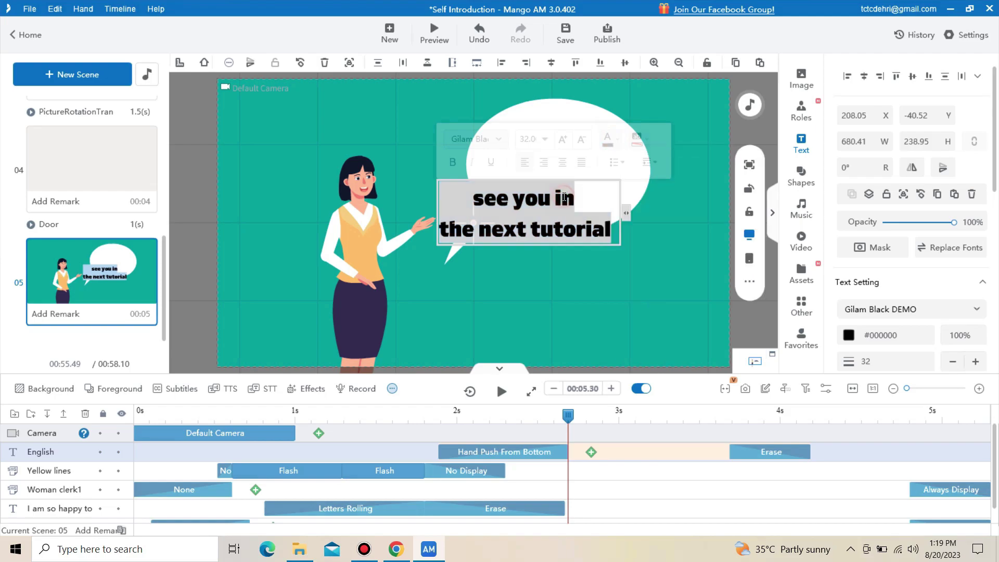
{"action": "left_click_drag", "start_coordinate": [535, 221], "coordinate": [573, 168]}
Step: Delay the Hand Push From Bottom entrance so the new text appears after the old text is erased
{"action": "key", "text": "space"}
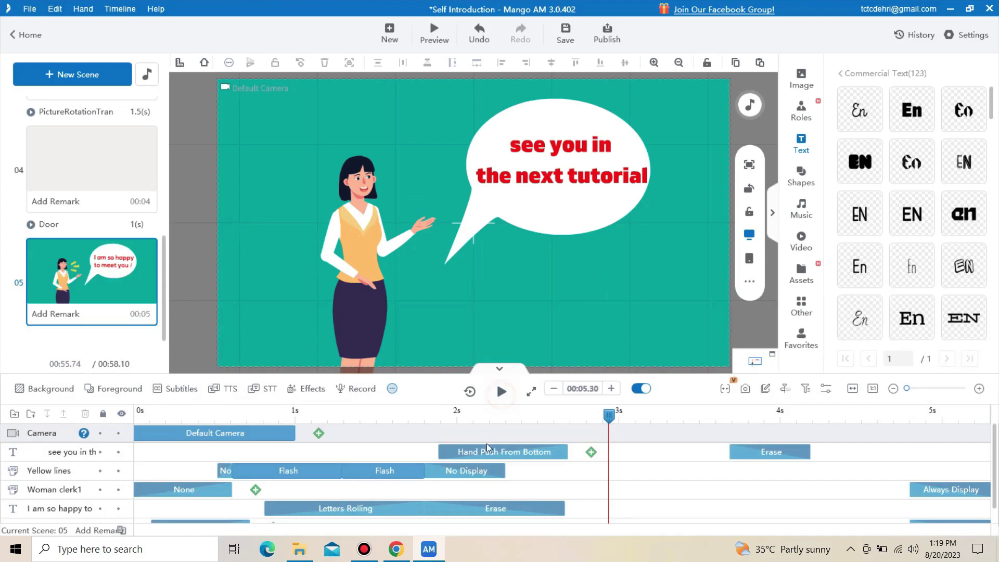
{"action": "left_click_drag", "start_coordinate": [488, 447], "coordinate": [610, 455]}
{"action": "double_click", "coordinate": [610, 453]}
{"action": "key", "text": "Escape"}
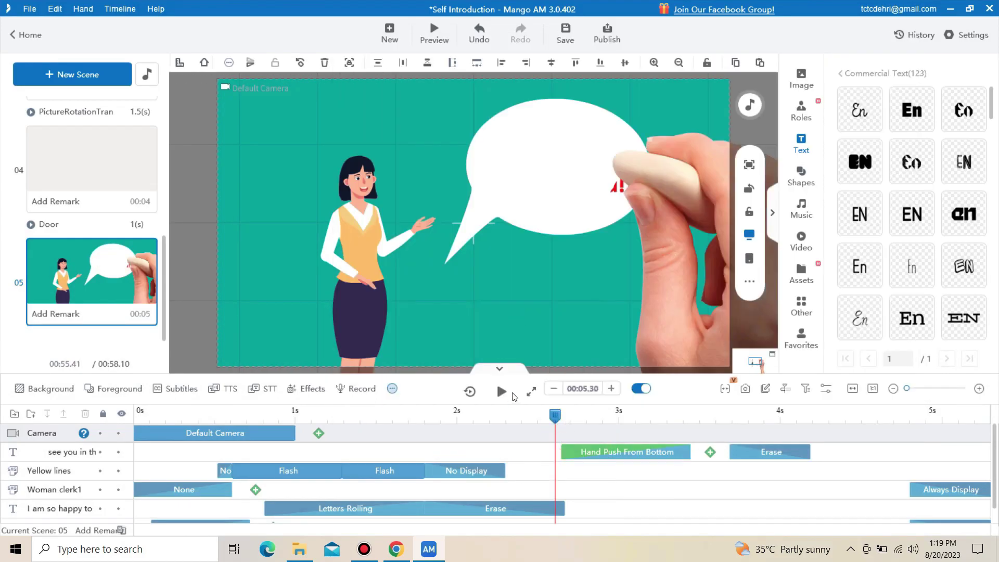
Step: Preview the transition from the erase to the new text, then open scene 1
{"action": "left_click", "coordinate": [500, 391]}
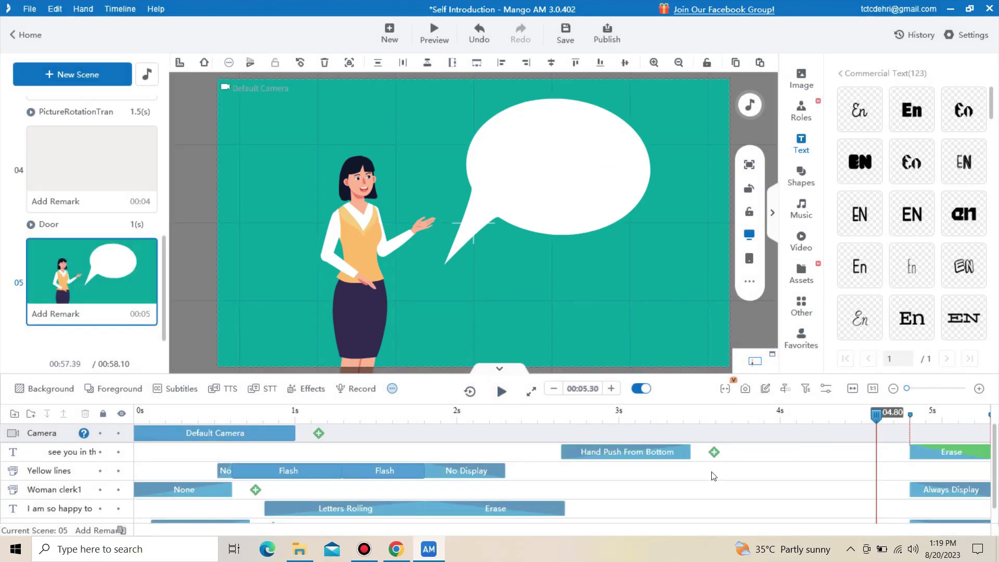
{"action": "left_click", "coordinate": [558, 422]}
{"action": "left_click", "coordinate": [501, 397]}
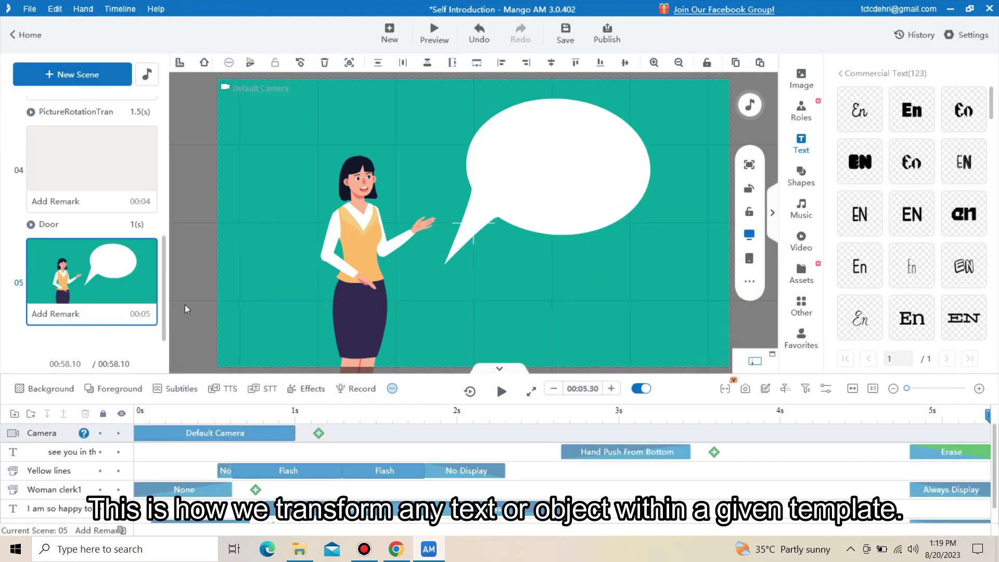
{"action": "scroll", "coordinate": [156, 125], "scroll_direction": "up", "scroll_amount": 6}
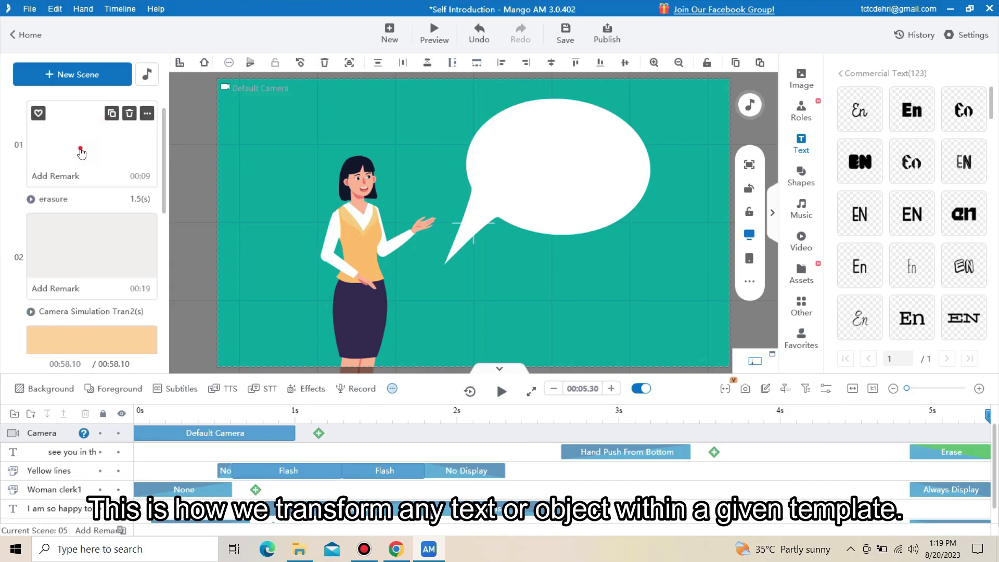
{"action": "left_click", "coordinate": [81, 152]}
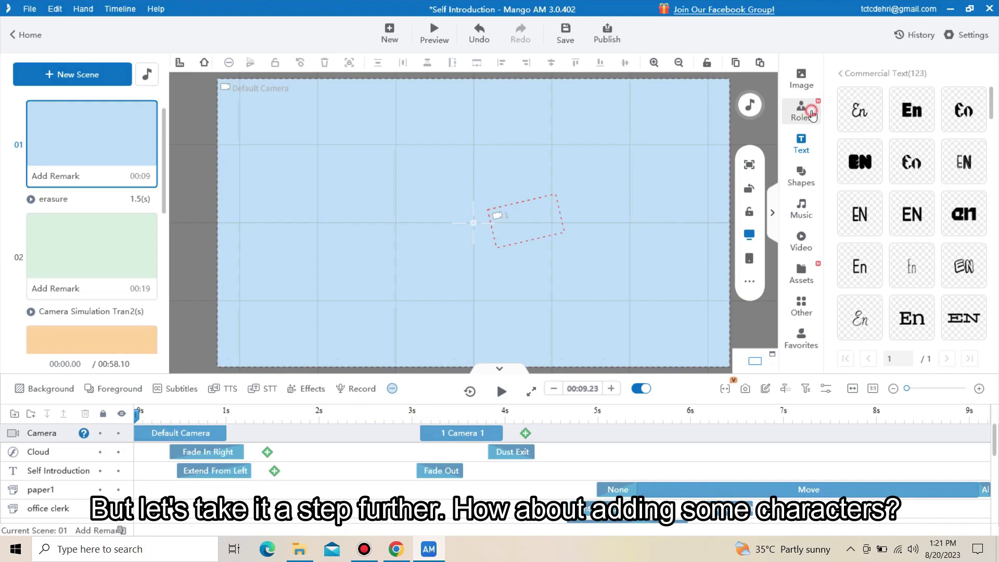
Step: Add the Business Man from Roles with the Talk > Introducing animation
{"action": "left_click", "coordinate": [811, 113]}
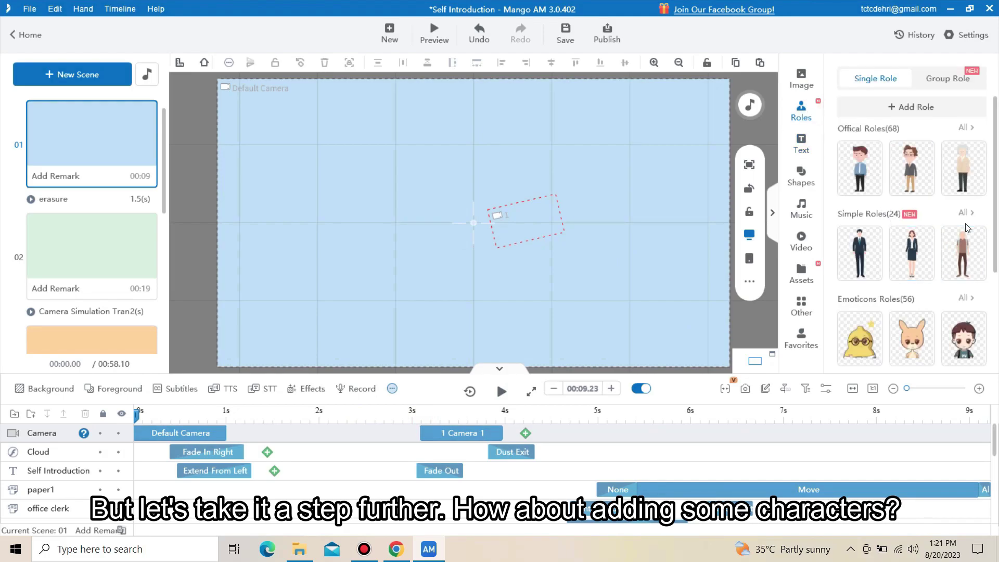
{"action": "left_click", "coordinate": [851, 167]}
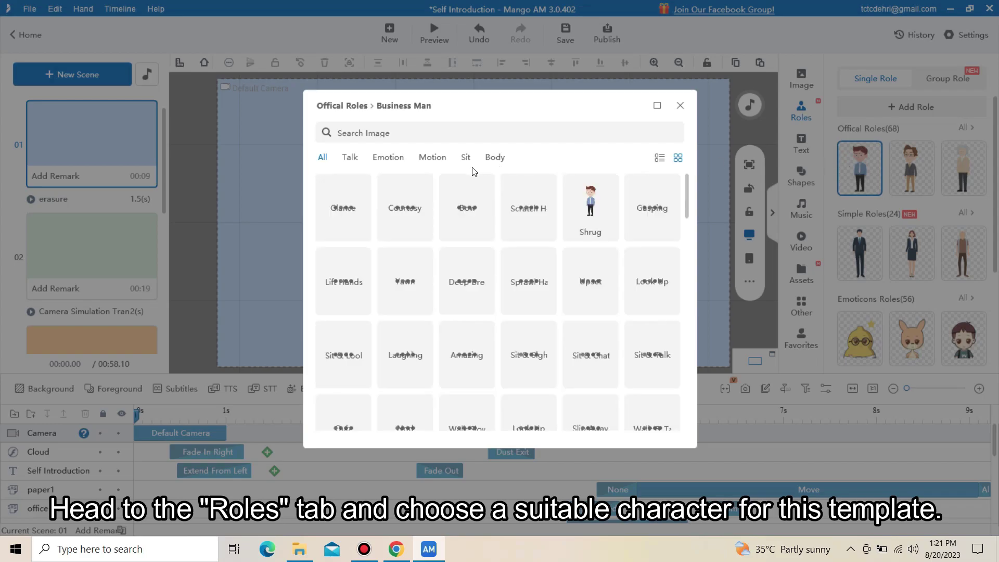
{"action": "left_click", "coordinate": [349, 157]}
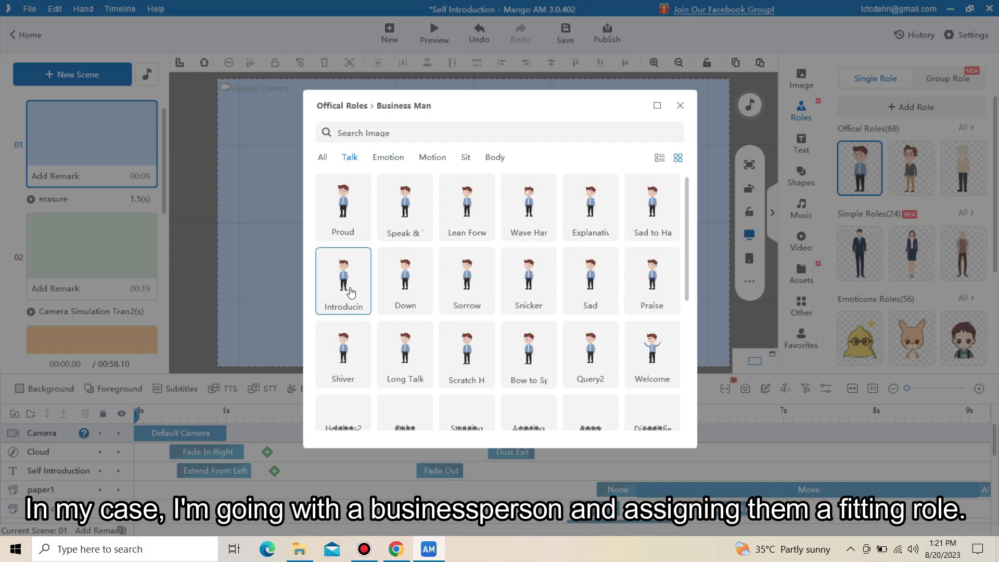
{"action": "mouse_move", "coordinate": [350, 292]}
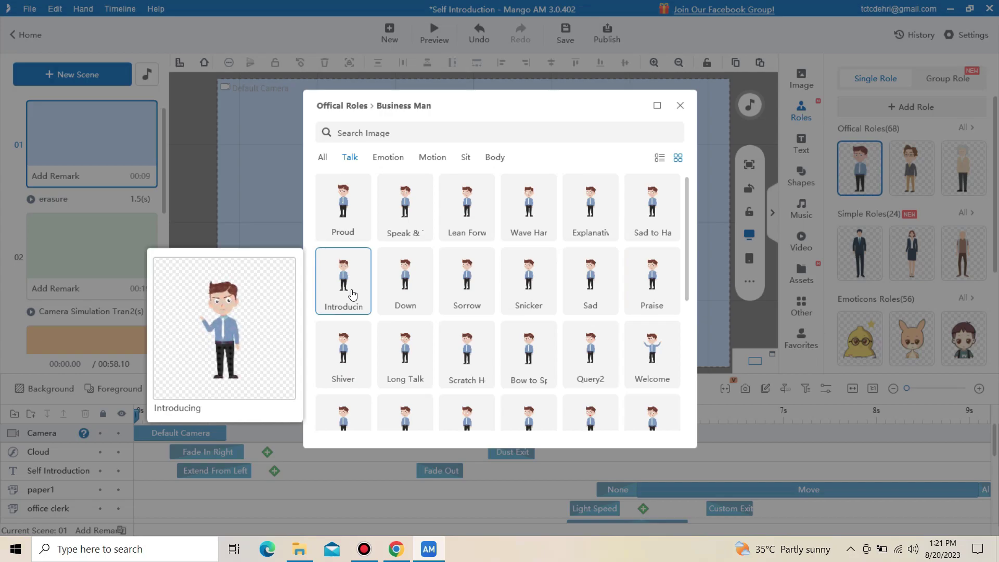
{"action": "left_click", "coordinate": [351, 294]}
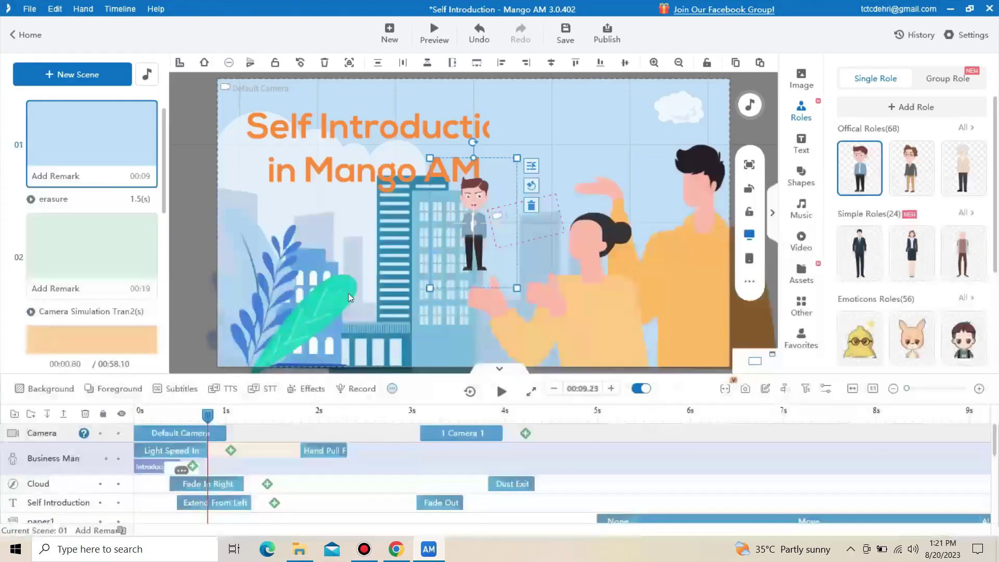
Step: Enlarge the Business Man, position him left of centre and lower, and rewind to the start
{"action": "left_click_drag", "start_coordinate": [515, 161], "coordinate": [574, 131]}
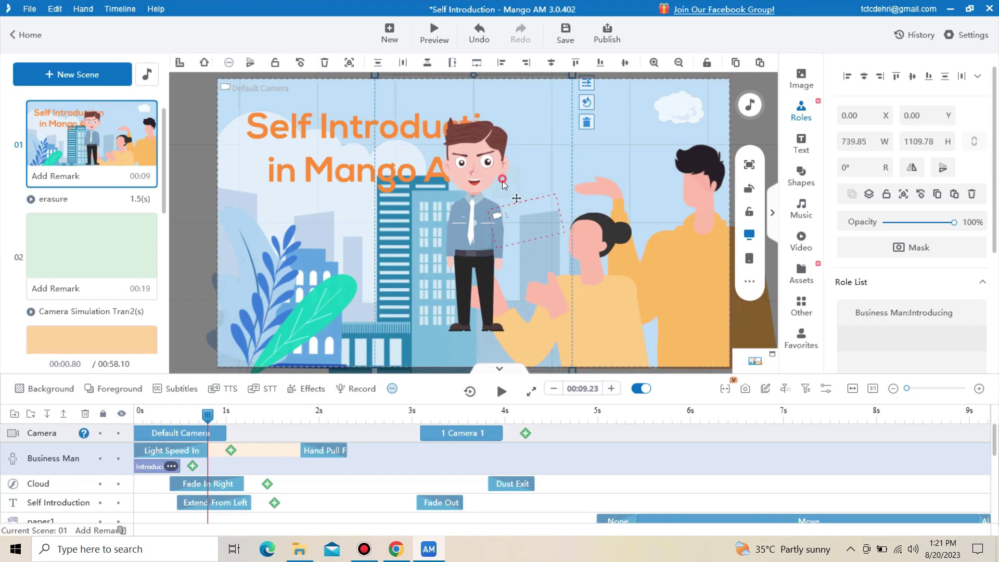
{"action": "left_click_drag", "start_coordinate": [502, 180], "coordinate": [388, 253]}
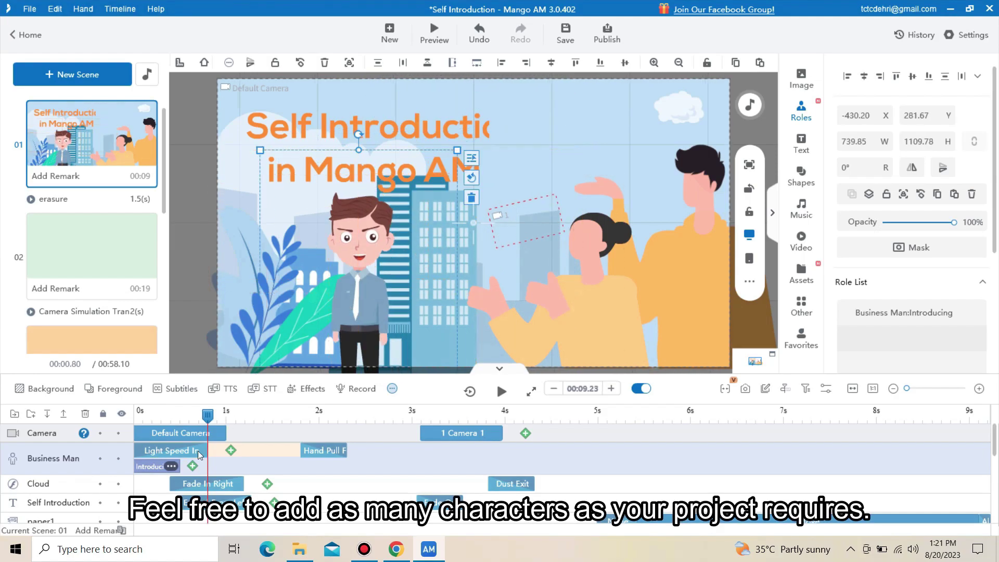
{"action": "left_click_drag", "start_coordinate": [208, 414], "coordinate": [185, 415]}
{"action": "left_click_drag", "start_coordinate": [121, 426], "coordinate": [125, 426]}
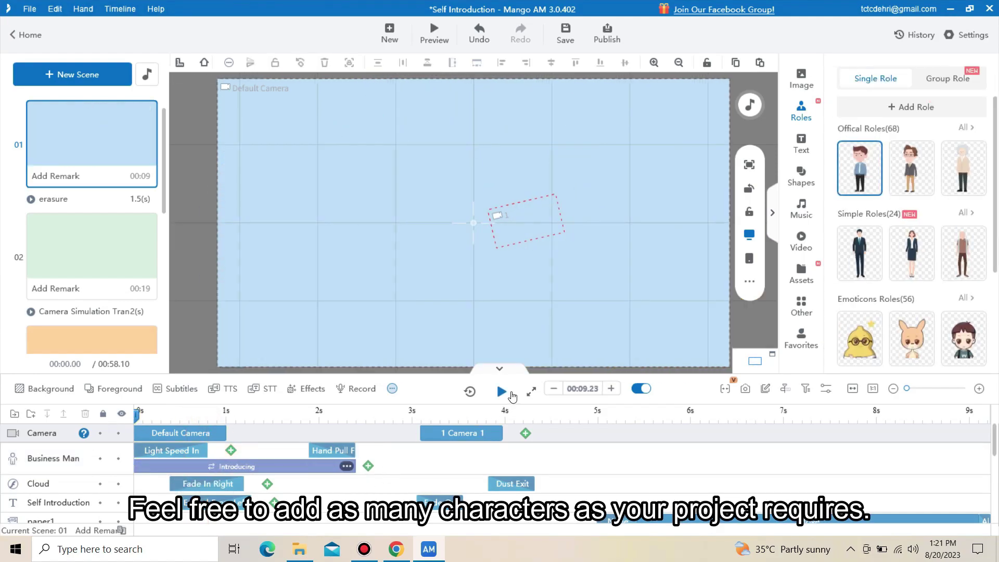
Step: Stretch the Business Man's Introducing clip to about 6.4s, preview it, and rewind scene 2 to 0s
{"action": "left_click", "coordinate": [502, 391]}
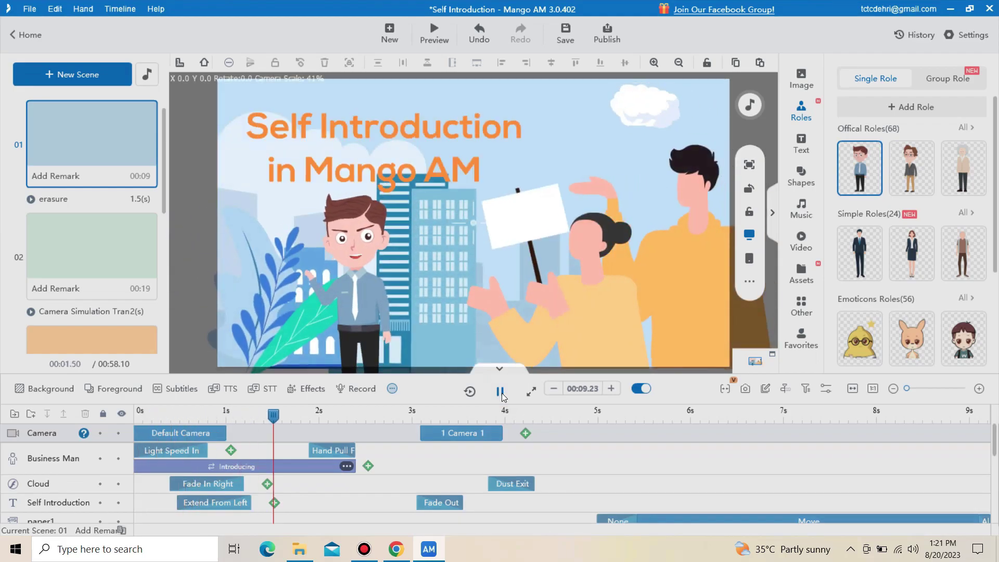
{"action": "left_click", "coordinate": [501, 392]}
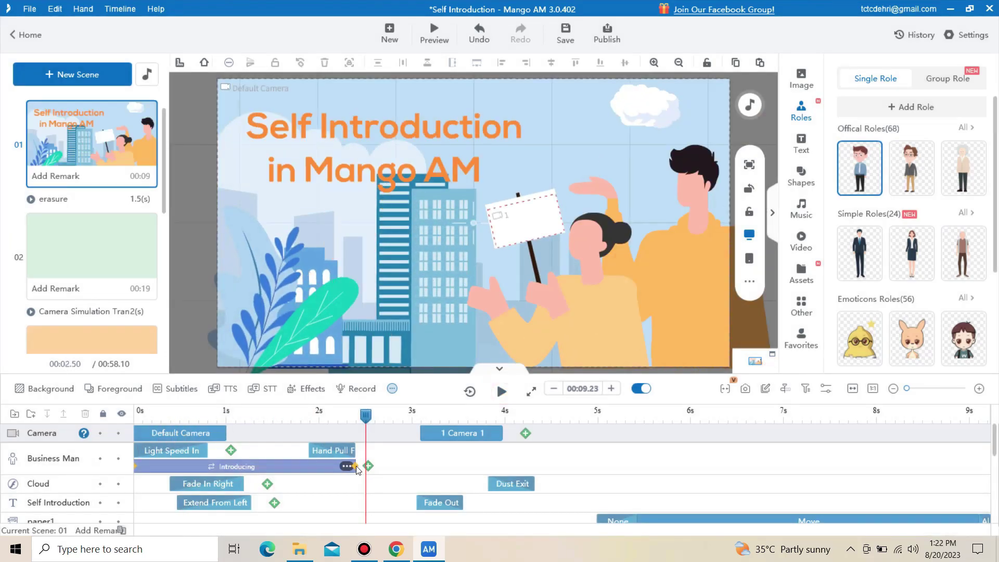
{"action": "left_click_drag", "start_coordinate": [357, 470], "coordinate": [729, 469]}
{"action": "left_click", "coordinate": [502, 393]}
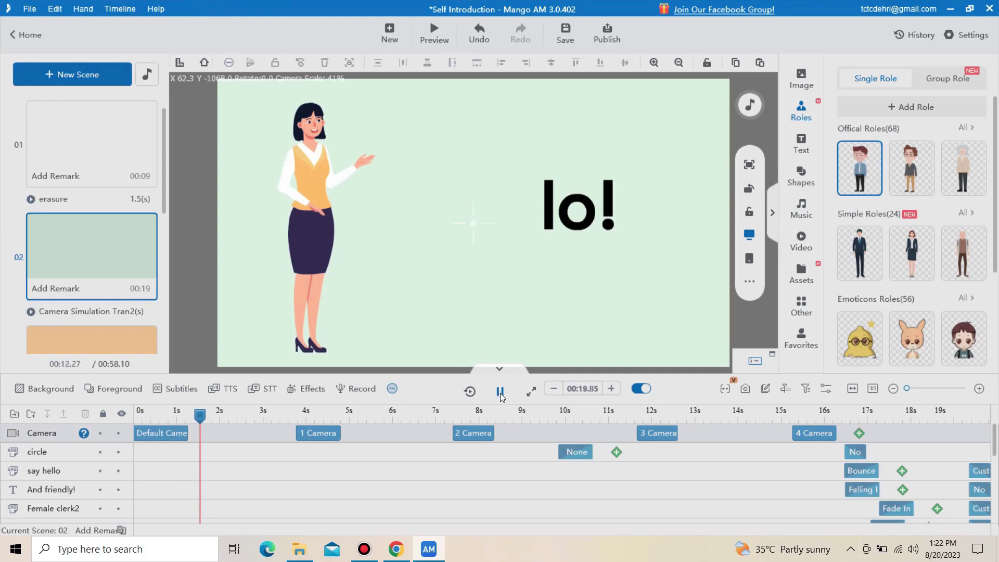
{"action": "left_click", "coordinate": [500, 393]}
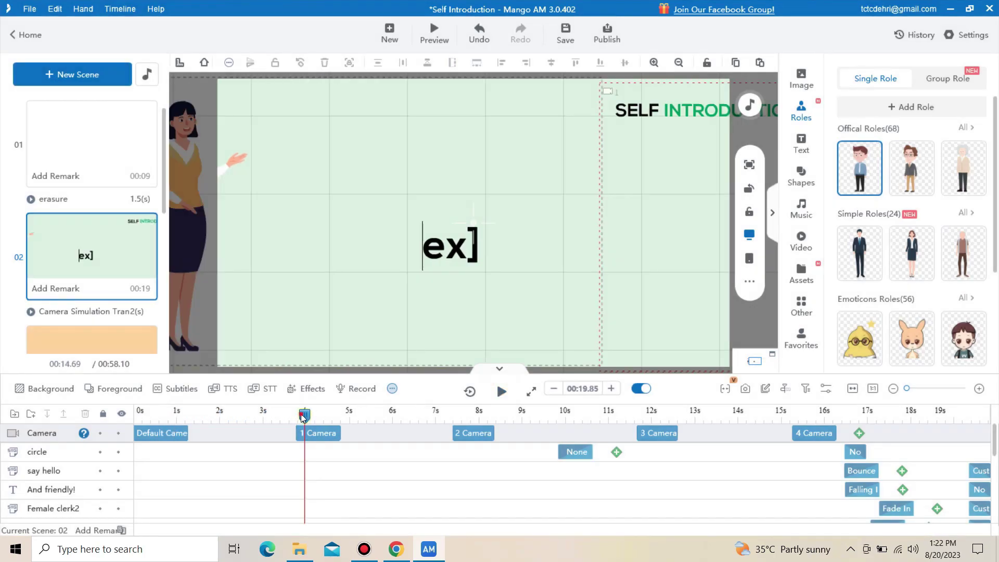
{"action": "left_click_drag", "start_coordinate": [303, 418], "coordinate": [133, 422]}
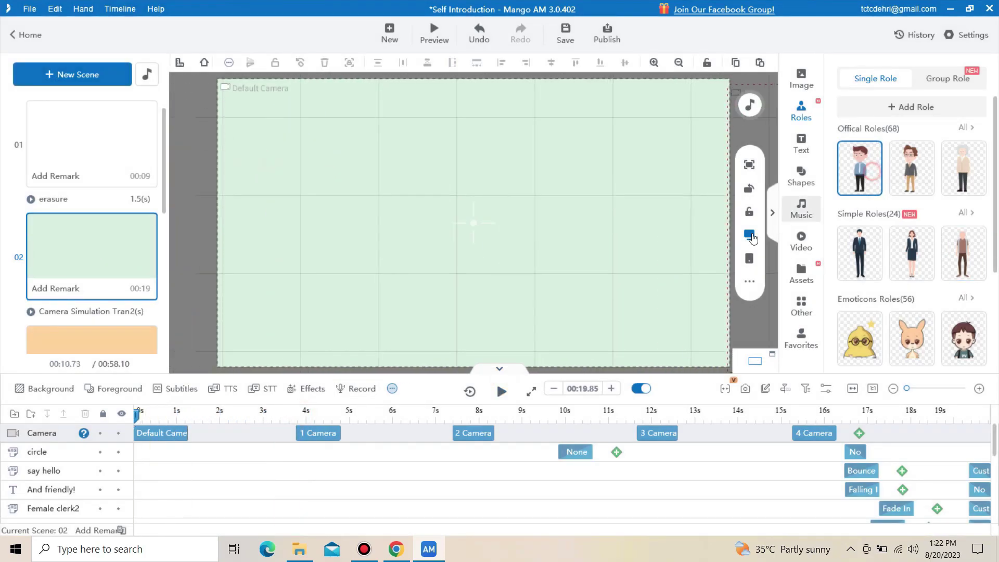
Step: Add the Business Man in the Talk > Praise pose, doubled in size at the canvas's right edge
{"action": "left_click", "coordinate": [872, 174]}
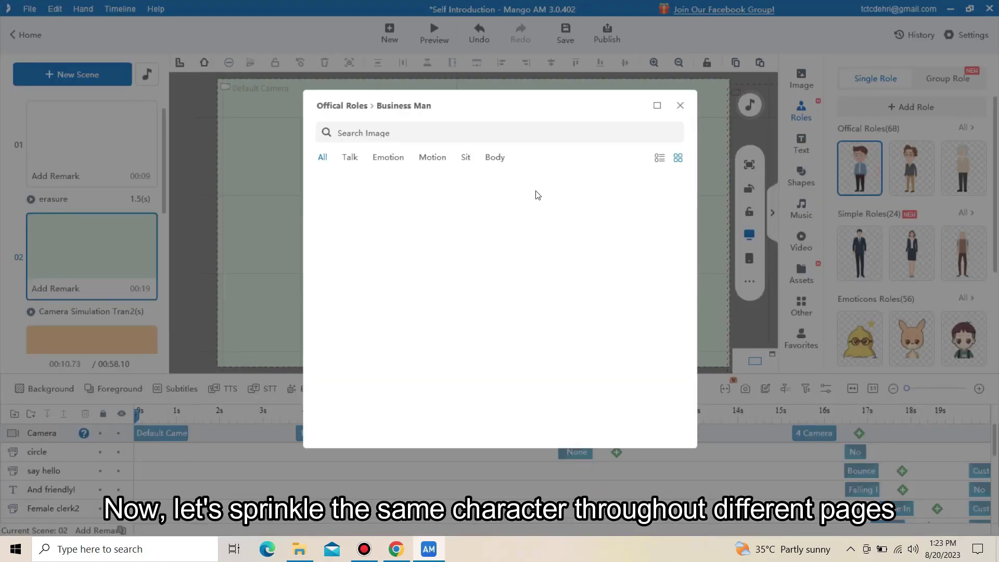
{"action": "left_click", "coordinate": [349, 158]}
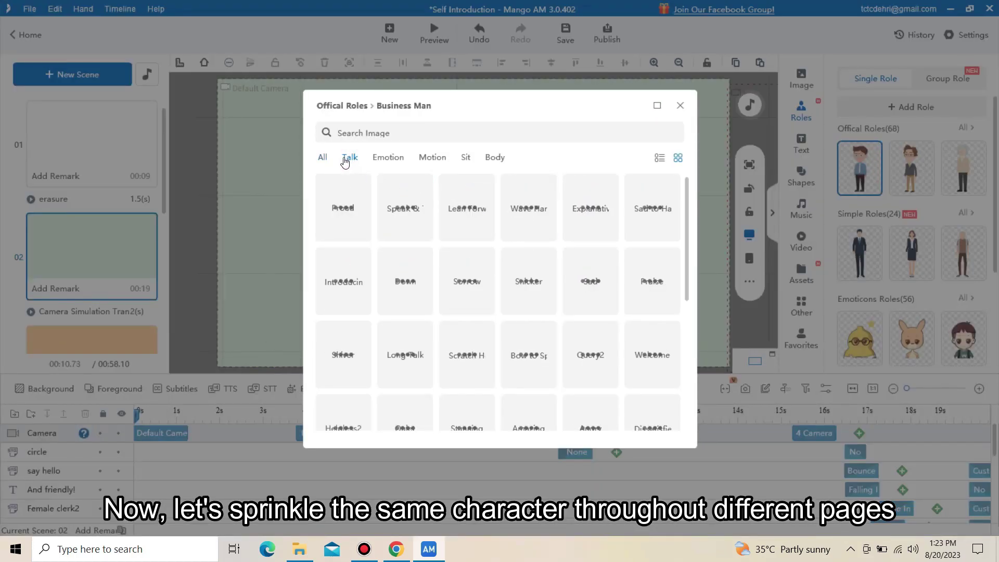
{"action": "left_click", "coordinate": [644, 306]}
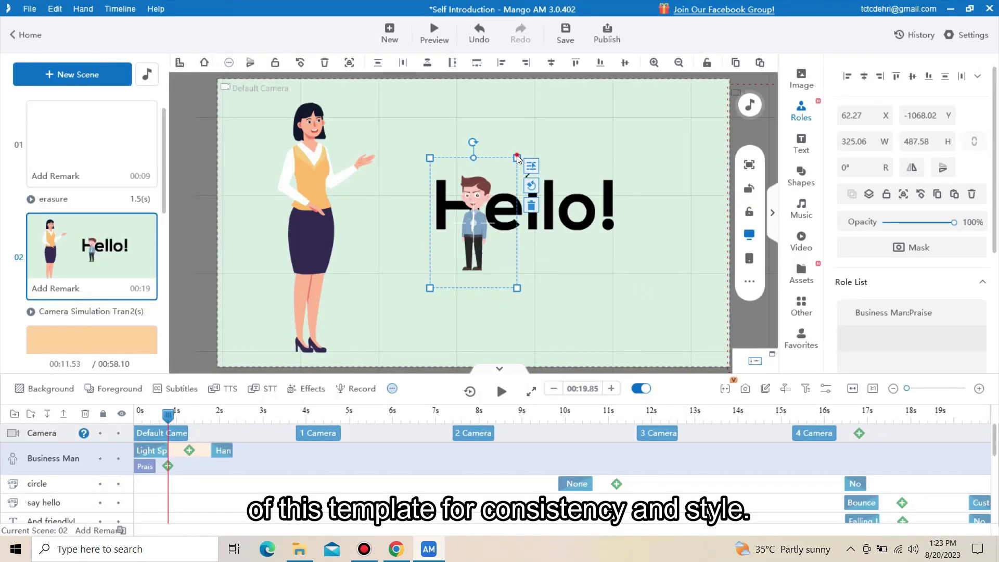
{"action": "left_click_drag", "start_coordinate": [518, 158], "coordinate": [563, 123]}
{"action": "left_click_drag", "start_coordinate": [500, 219], "coordinate": [676, 265]}
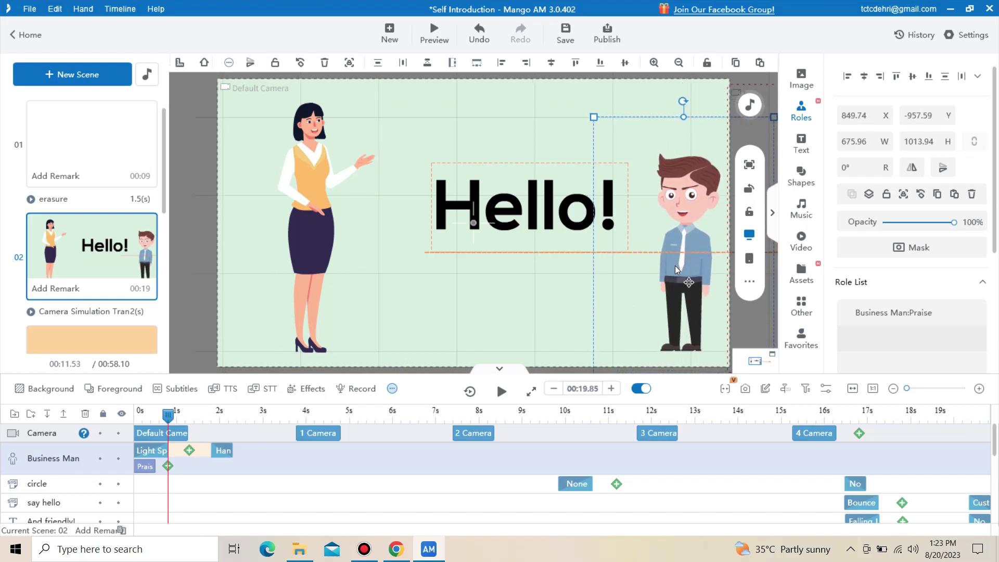
{"action": "left_click", "coordinate": [505, 394]}
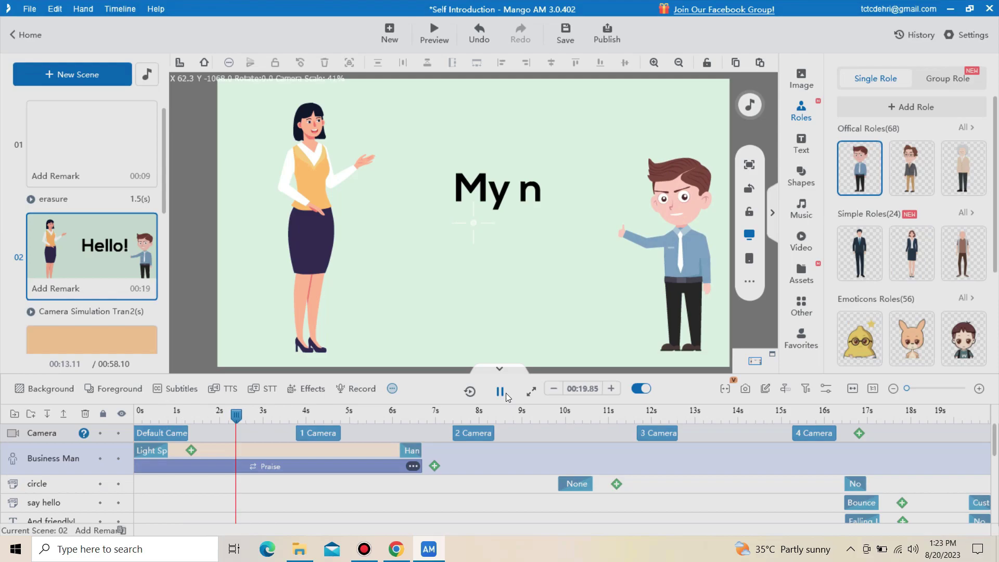
{"action": "left_click", "coordinate": [502, 393]}
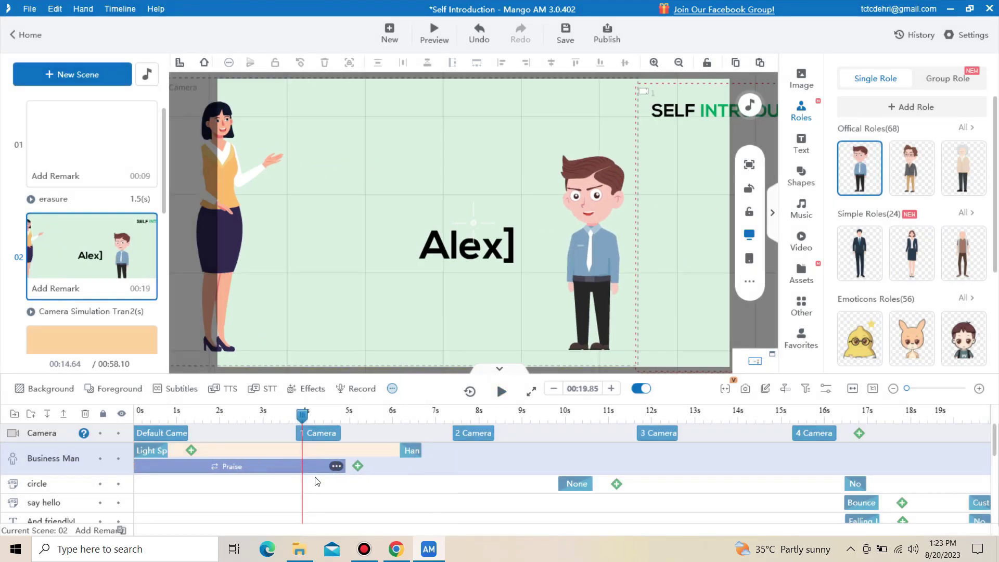
{"action": "left_click", "coordinate": [502, 392]}
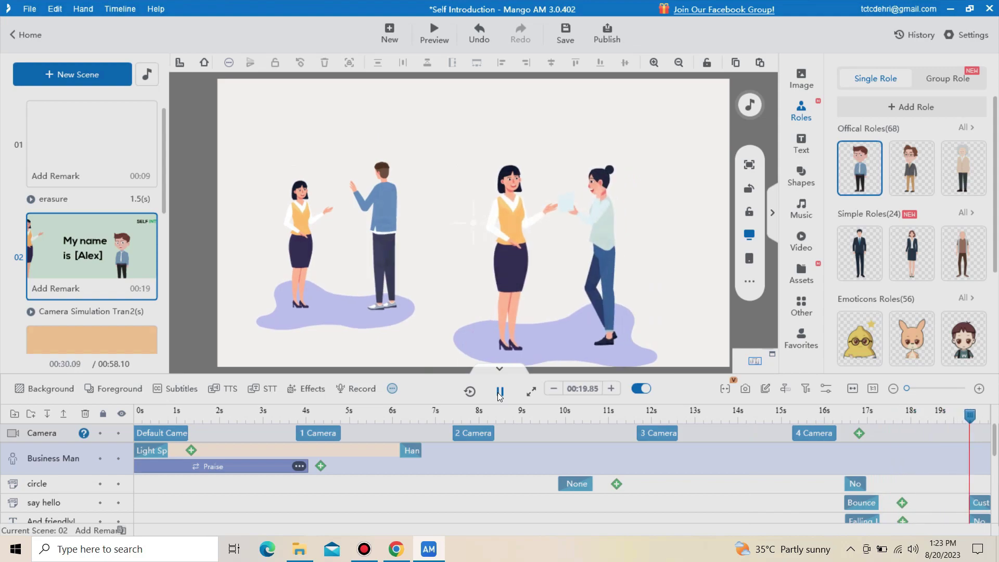
{"action": "scroll", "coordinate": [161, 168], "scroll_direction": "down", "scroll_amount": 2}
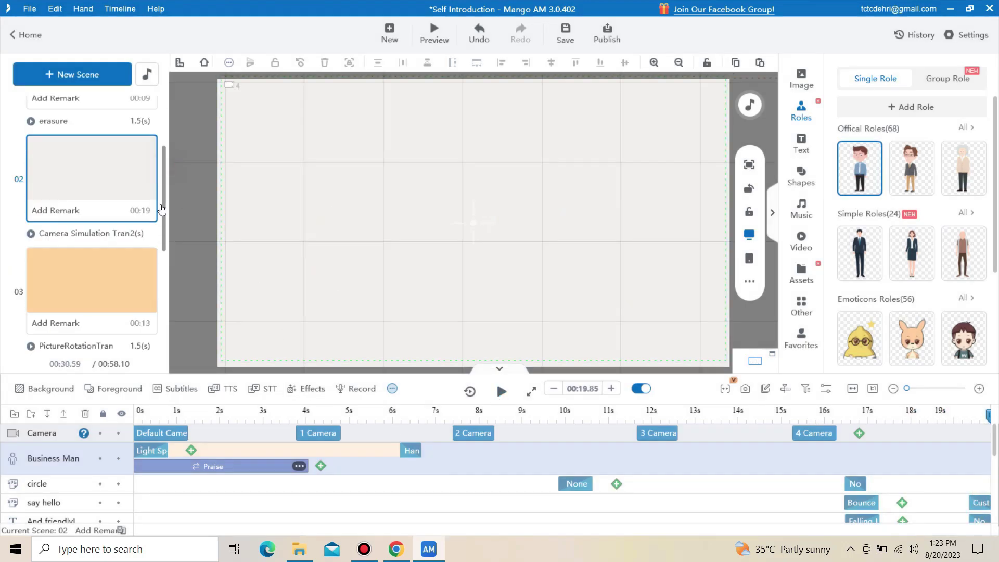
Step: Open scene 3, preview it, rewind to 0s, and list the Business Man's poses
{"action": "left_click", "coordinate": [107, 264]}
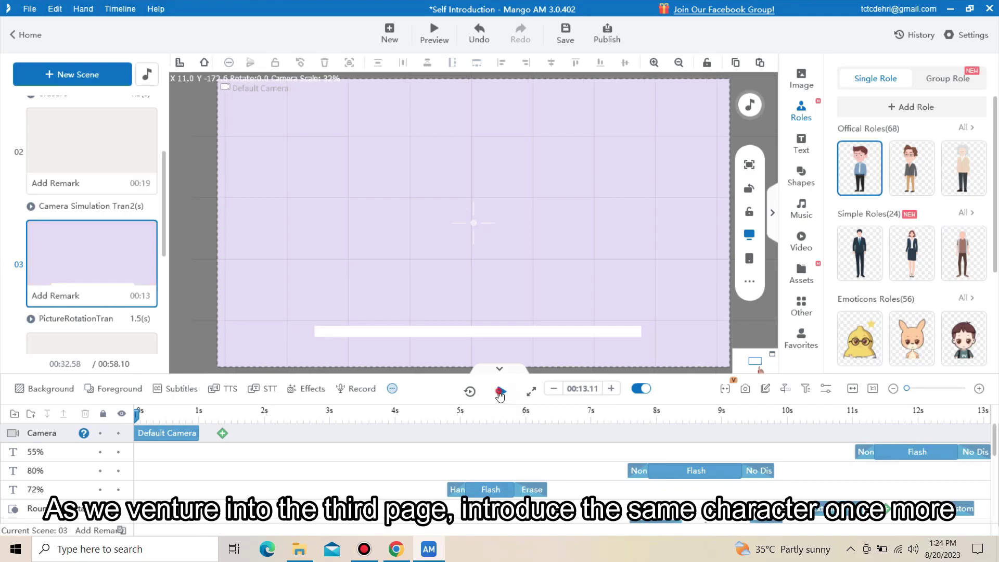
{"action": "left_click", "coordinate": [500, 394]}
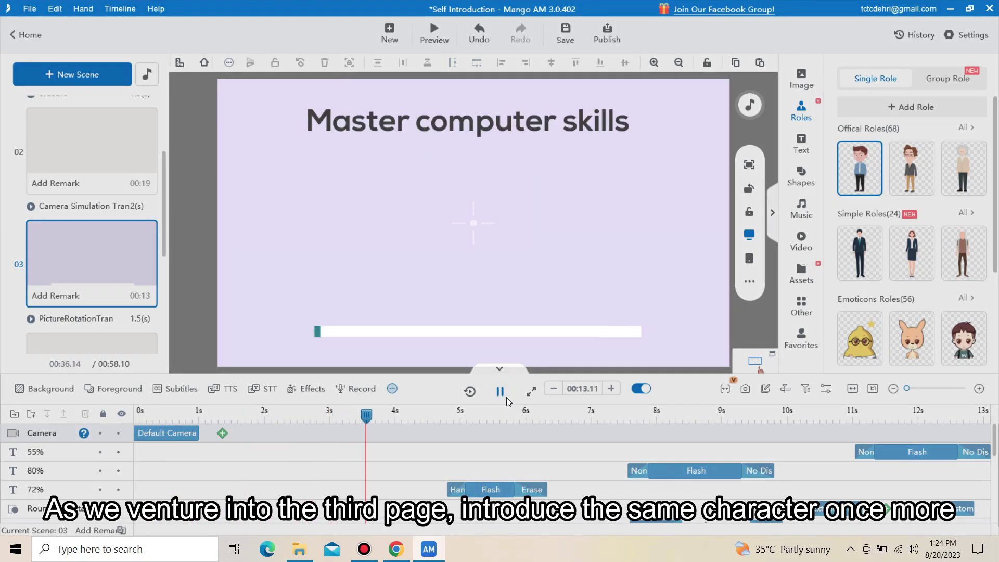
{"action": "left_click", "coordinate": [504, 395]}
{"action": "left_click_drag", "start_coordinate": [396, 417], "coordinate": [138, 415]}
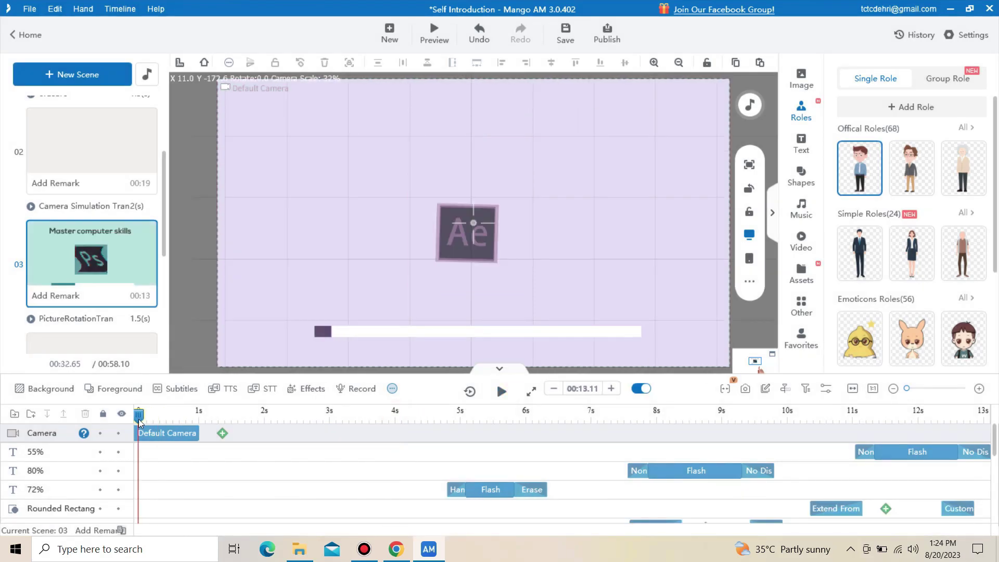
{"action": "left_click", "coordinate": [856, 167]}
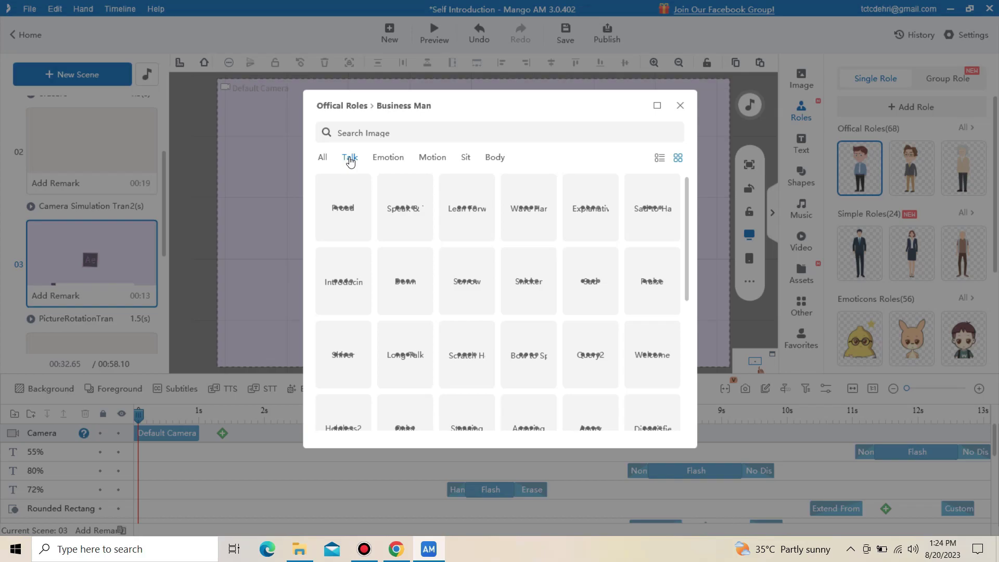
Step: Add the Business Man's Welcome pose on the left, enlarged, with the Welcome clip stretched to 4s
{"action": "left_click", "coordinate": [663, 343]}
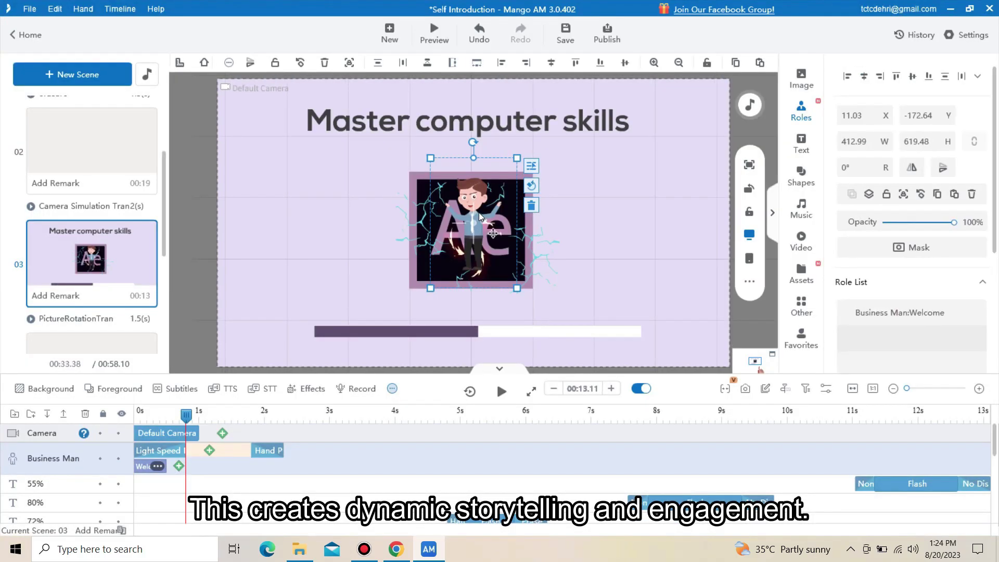
{"action": "left_click_drag", "start_coordinate": [479, 212], "coordinate": [281, 258]}
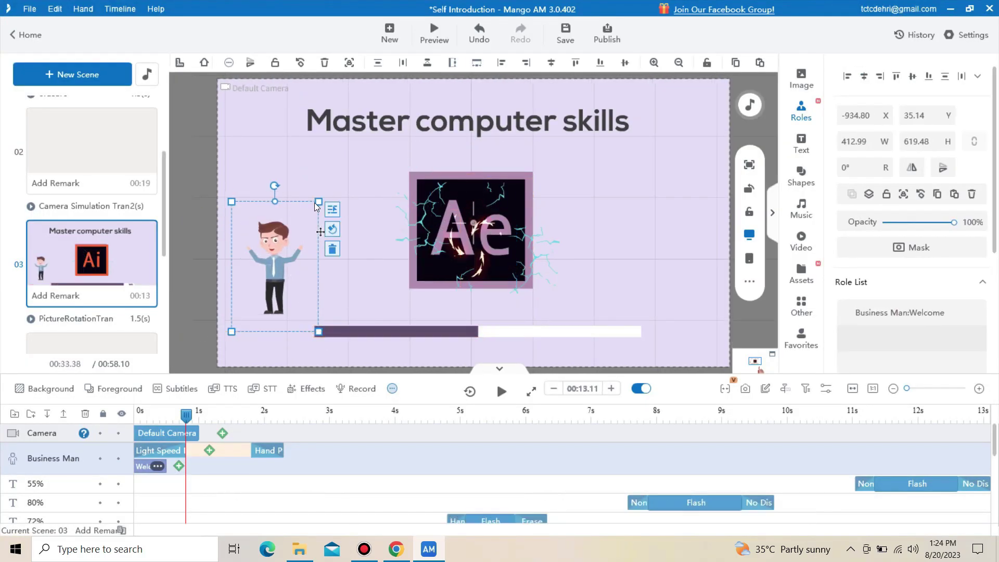
{"action": "left_click_drag", "start_coordinate": [319, 202], "coordinate": [313, 228]}
{"action": "left_click_drag", "start_coordinate": [166, 473], "coordinate": [382, 468]}
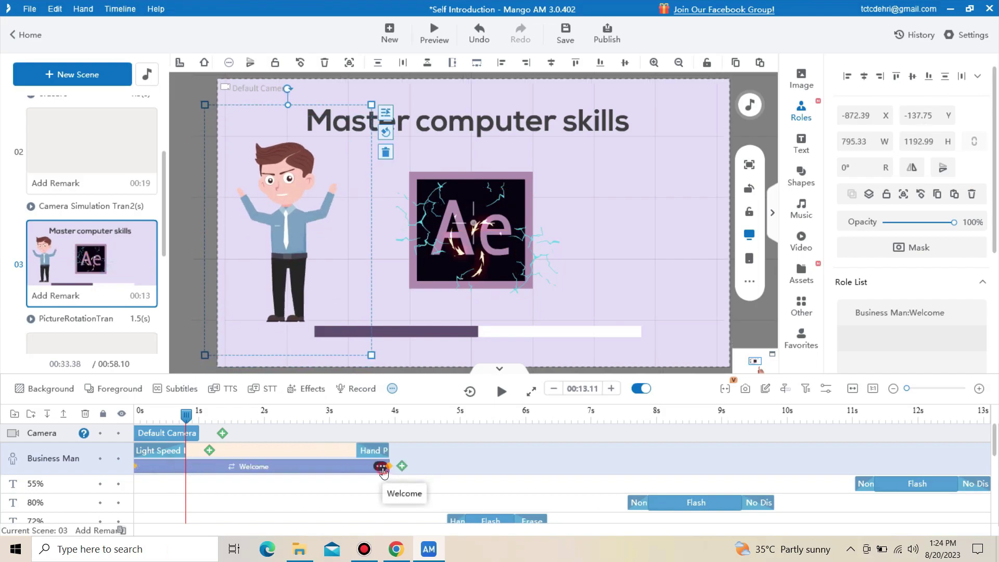
{"action": "left_click", "coordinate": [501, 392]}
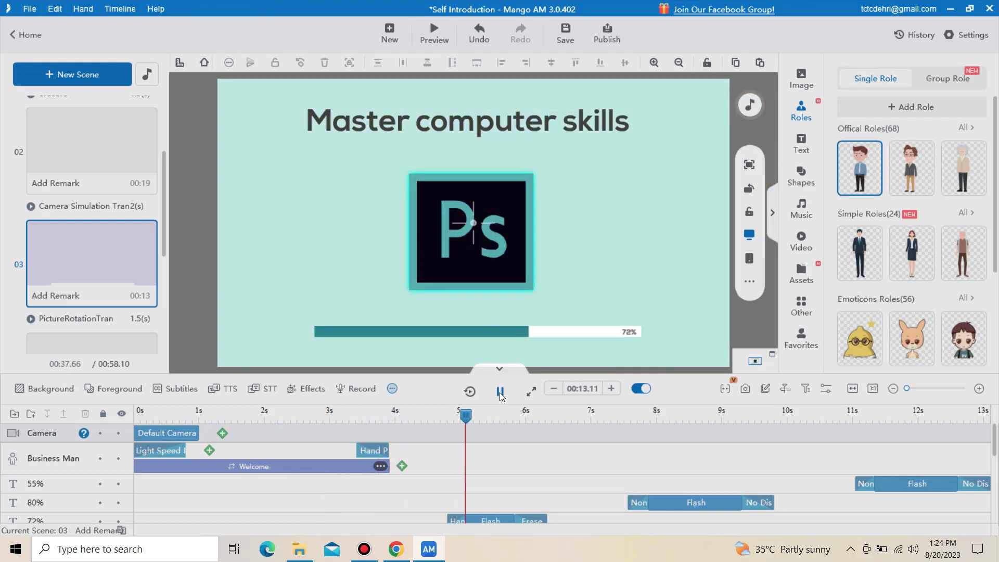
{"action": "left_click", "coordinate": [500, 393]}
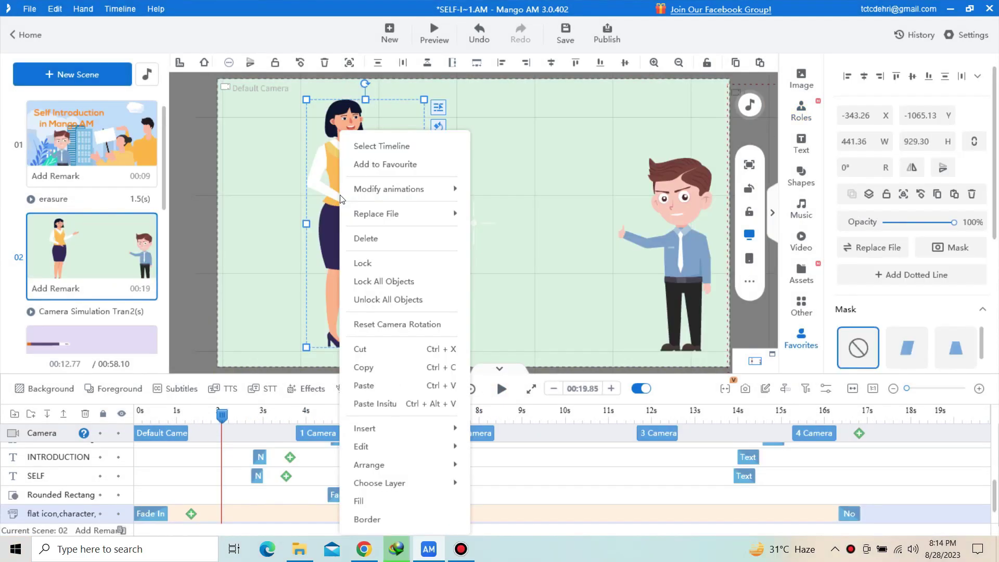
Step: Replace the woman figure in scene 2 with the Mango Animate logo file from Downloads
{"action": "mouse_move", "coordinate": [411, 219]}
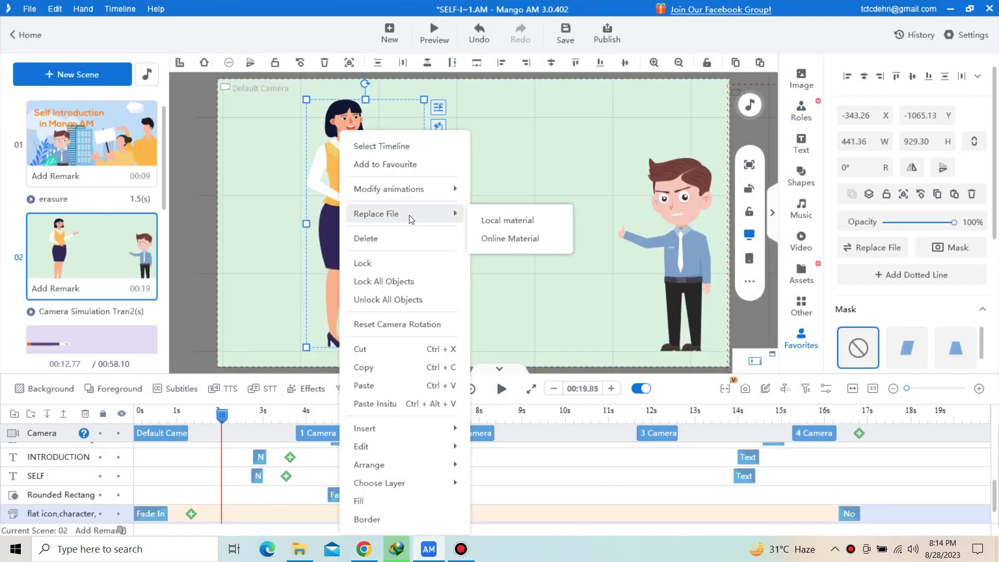
{"action": "left_click", "coordinate": [515, 223]}
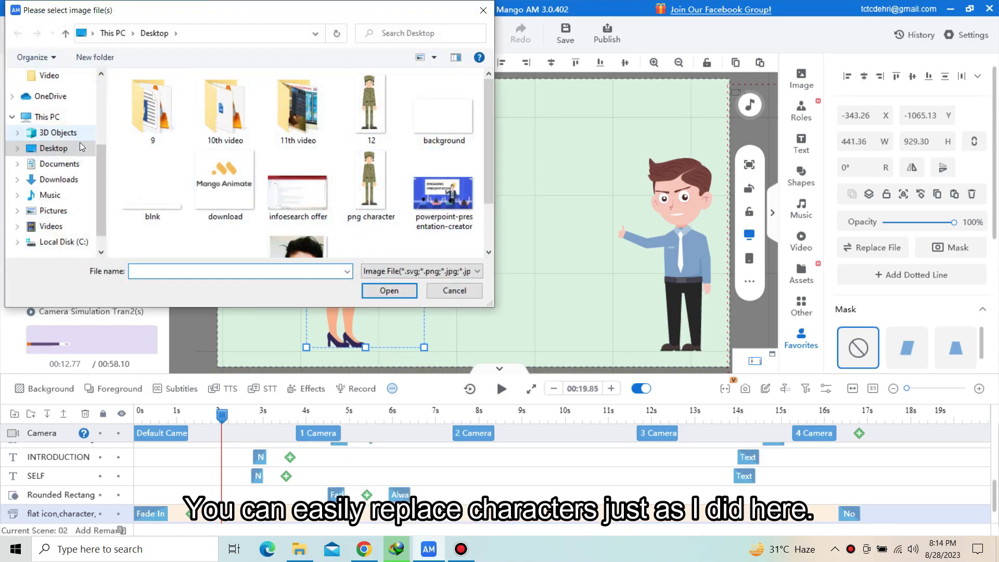
{"action": "left_click", "coordinate": [68, 181]}
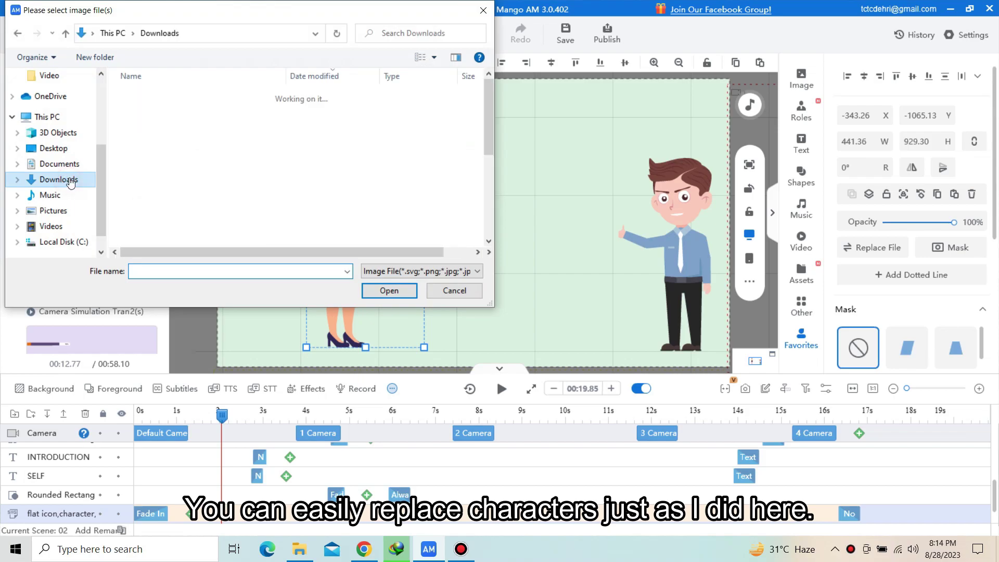
{"action": "left_click", "coordinate": [178, 113]}
{"action": "double_click", "coordinate": [179, 113]}
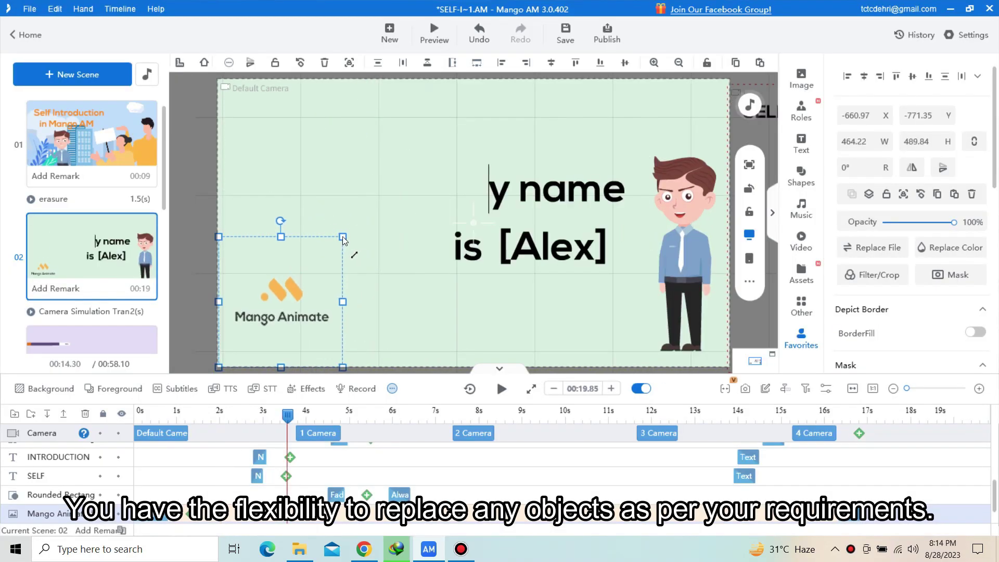
Step: Move the logo higher on the left side and replay scene 2 from the start
{"action": "left_click_drag", "start_coordinate": [282, 304], "coordinate": [315, 222]}
{"action": "left_click", "coordinate": [470, 388]}
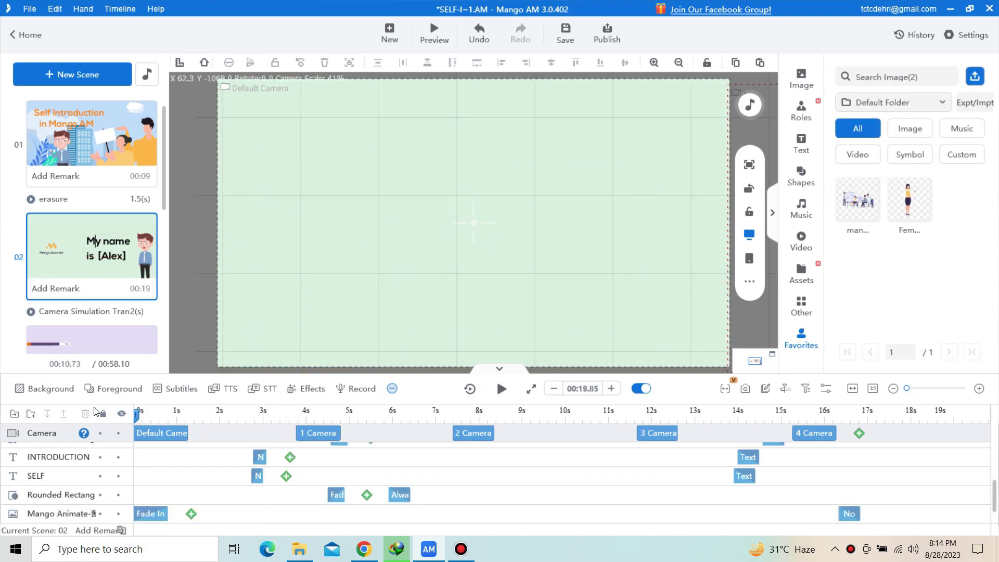
{"action": "left_click", "coordinate": [501, 389]}
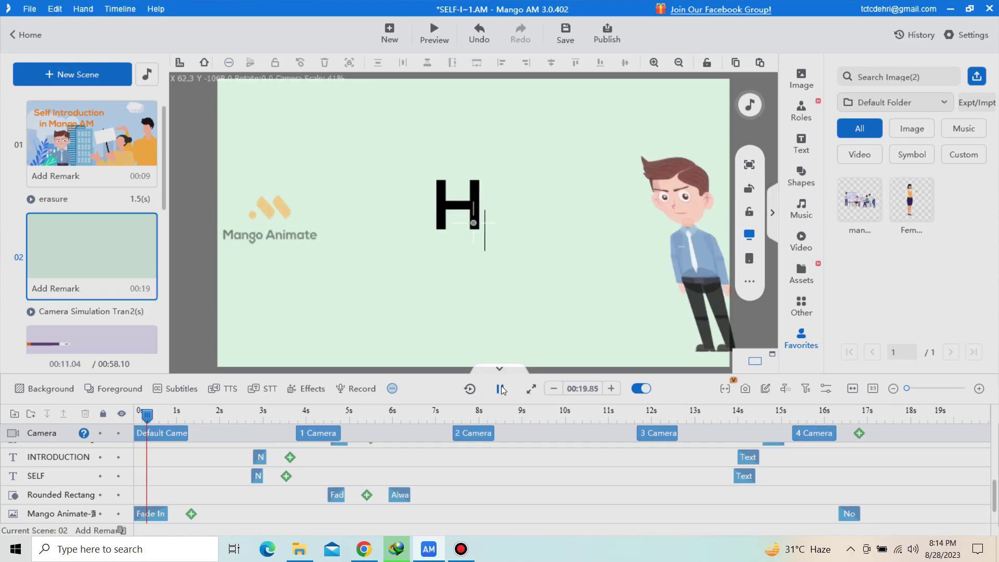